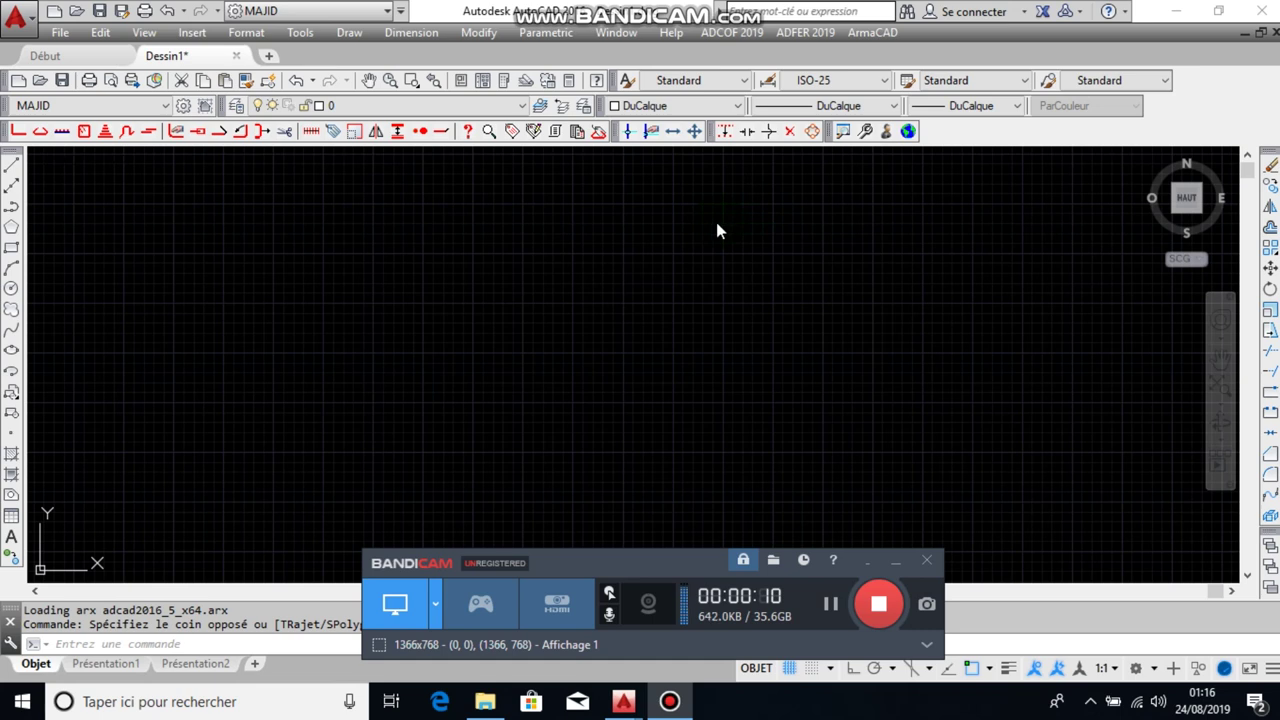
click(893, 563)
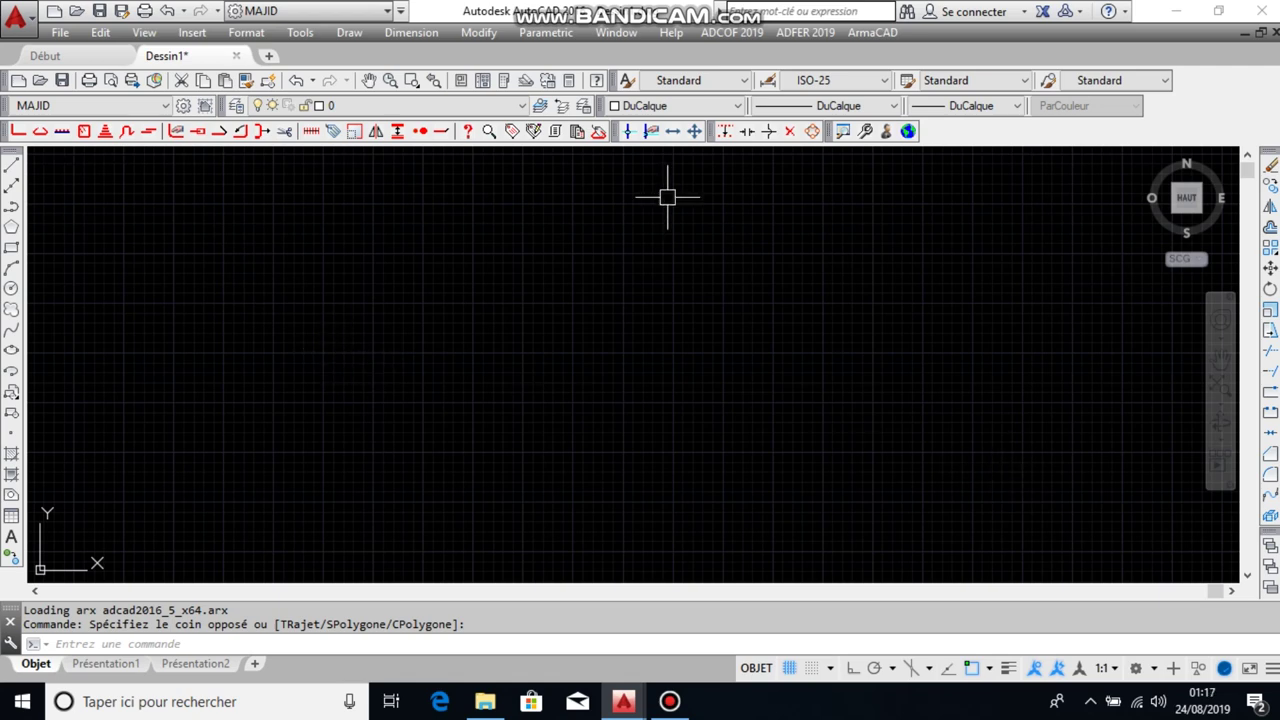
click(873, 35)
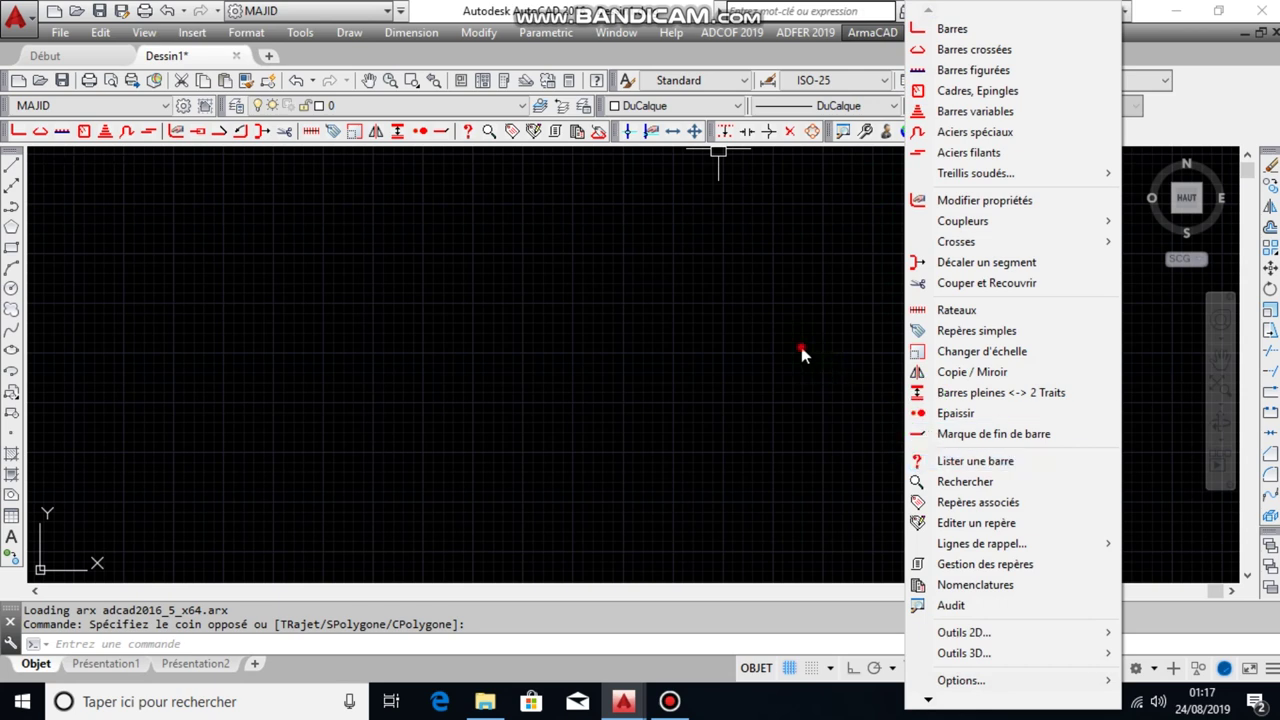
click(801, 350)
click(543, 211)
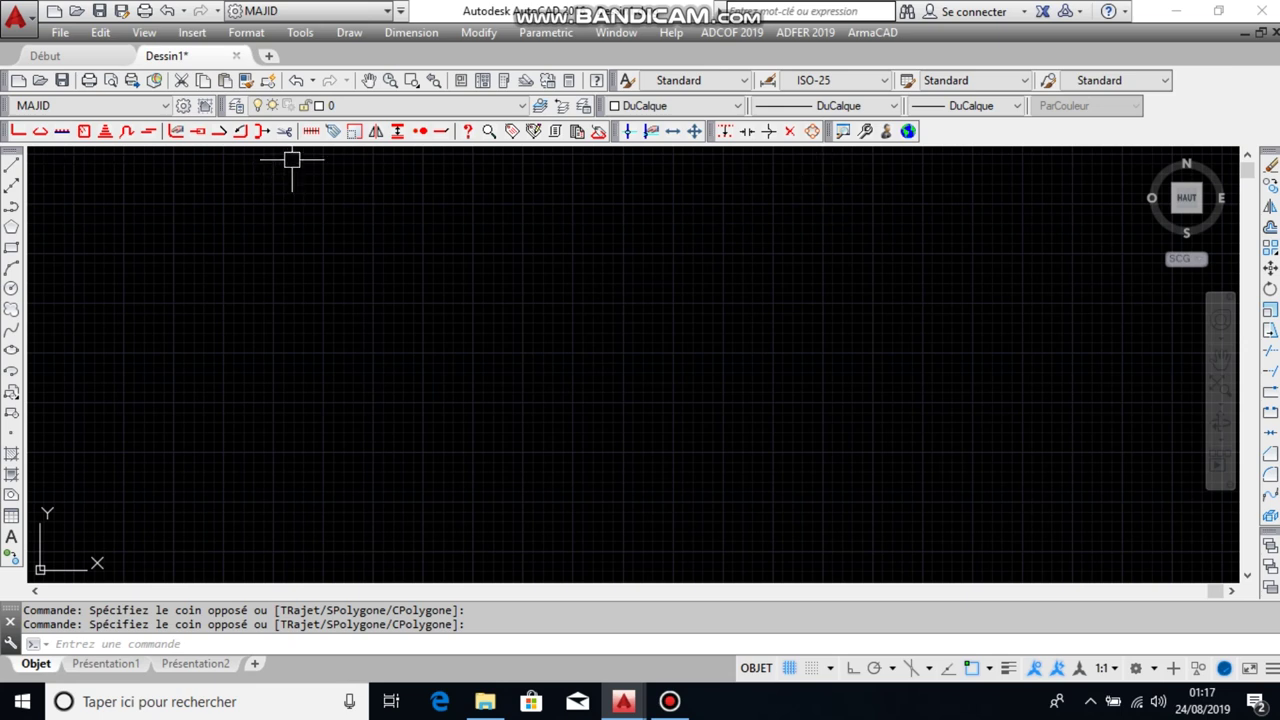
Step: Open the ArmaCAD project configuration and show the bar diameter settings
click(866, 133)
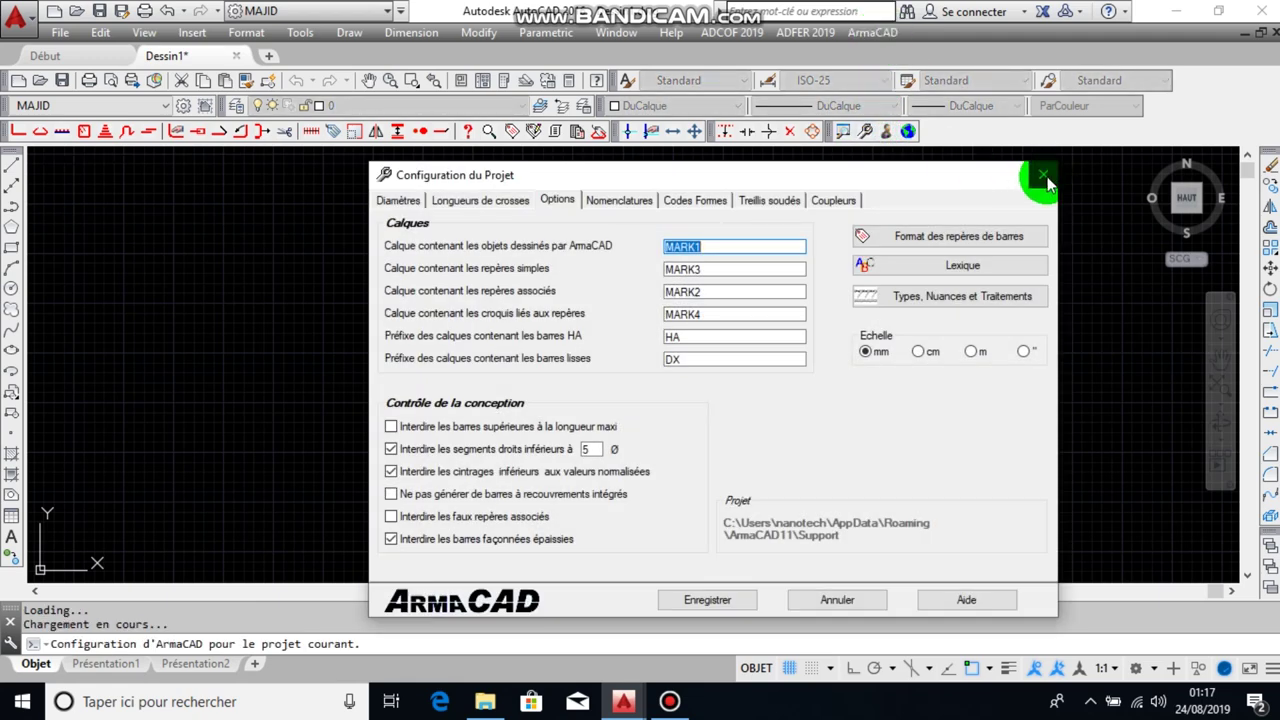
click(1043, 177)
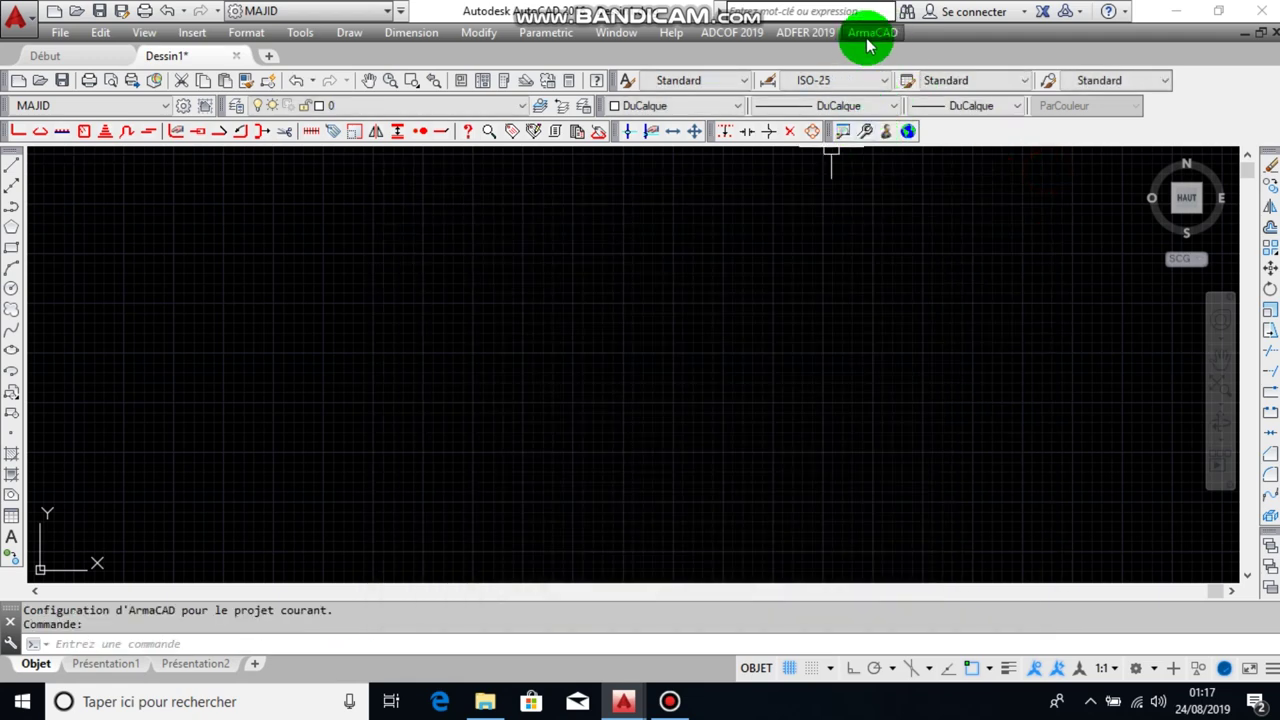
click(872, 32)
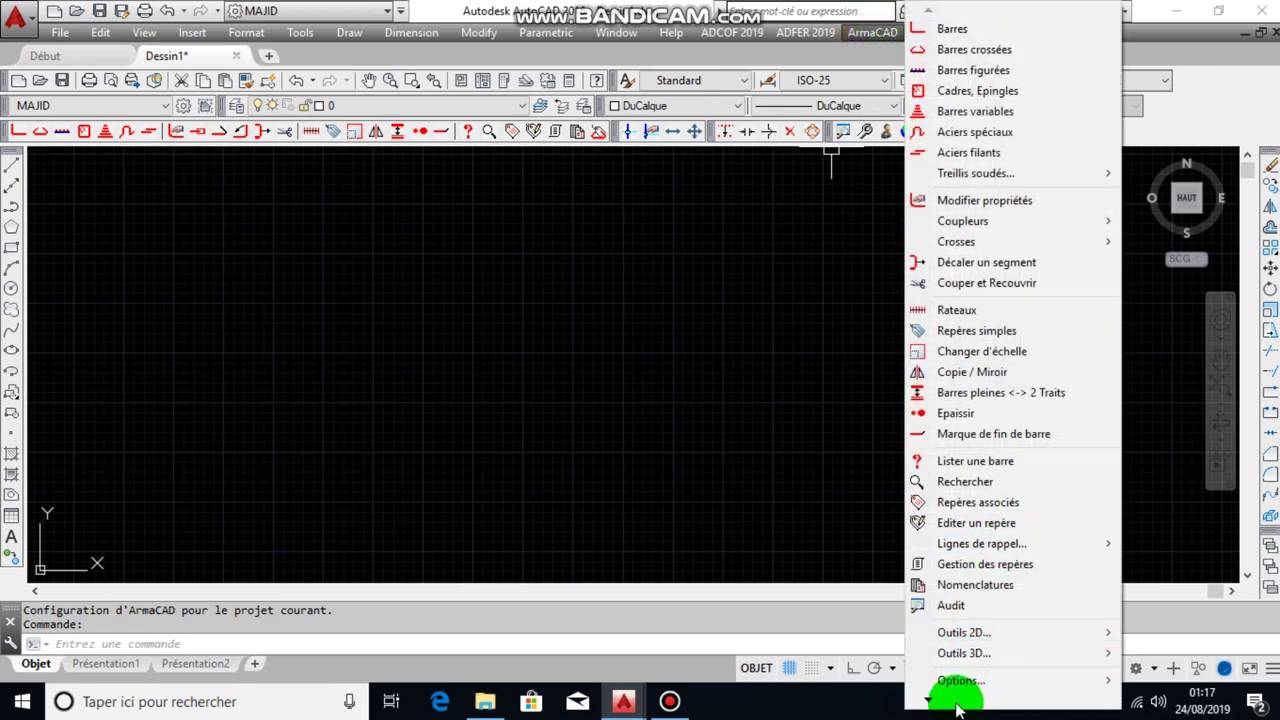
mouse_move(968, 690)
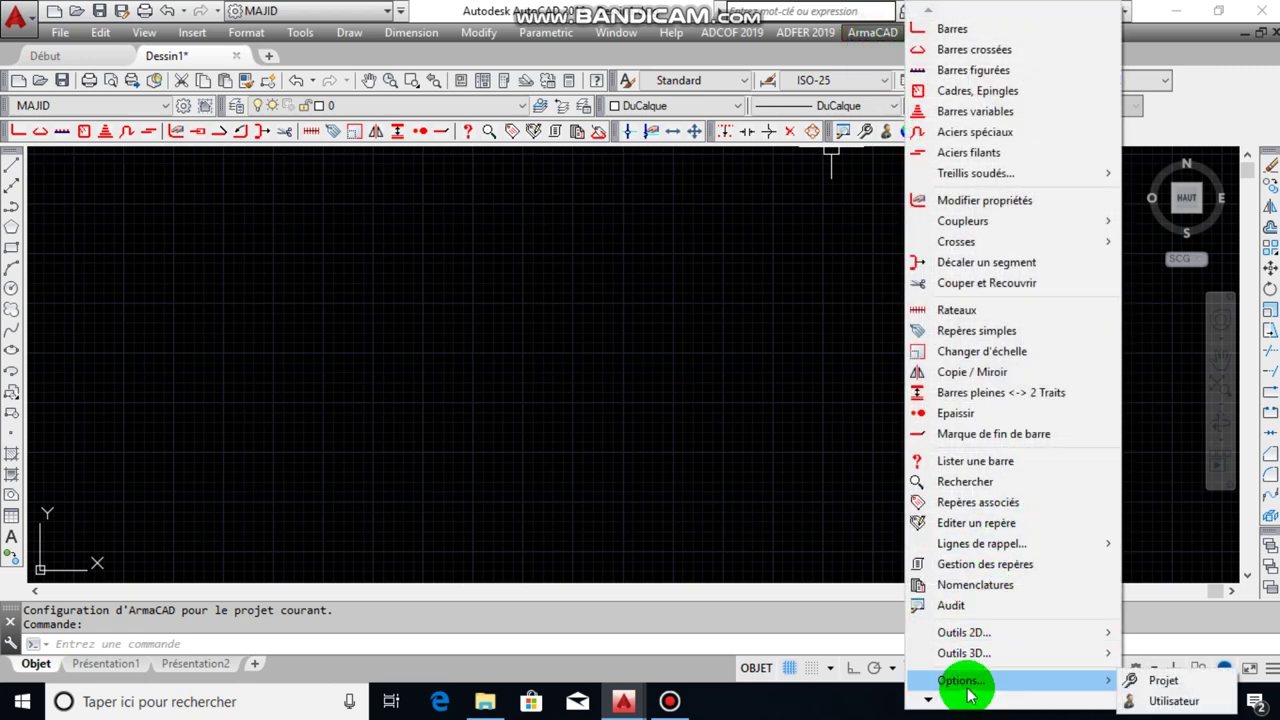
click(1166, 682)
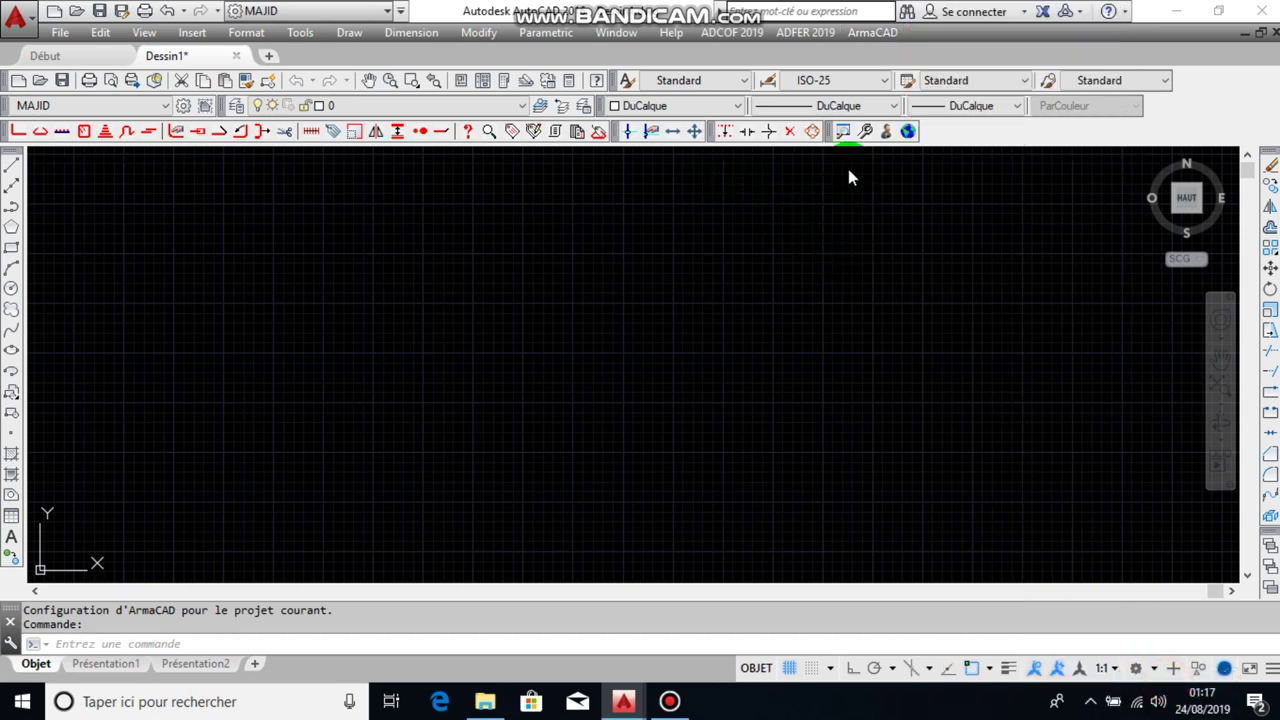
click(761, 299)
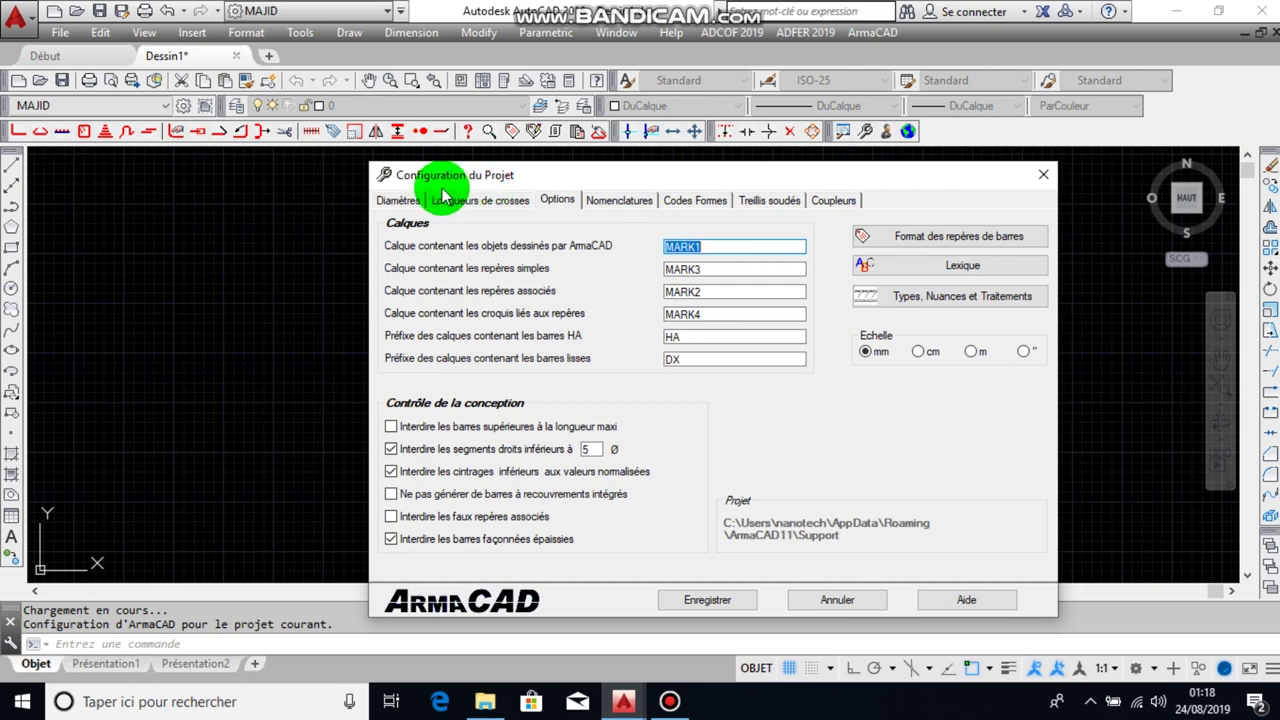
click(399, 199)
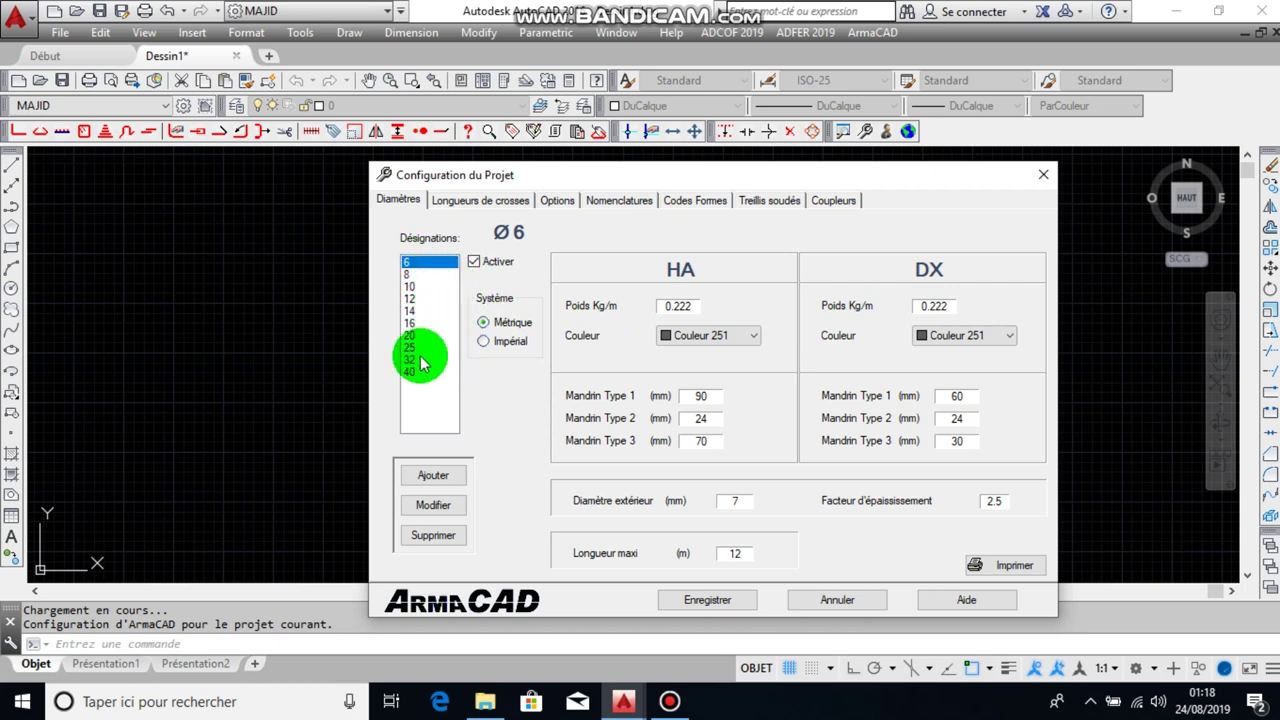
Step: Deactivate the 12 mm bar diameter and save the project configuration
click(477, 272)
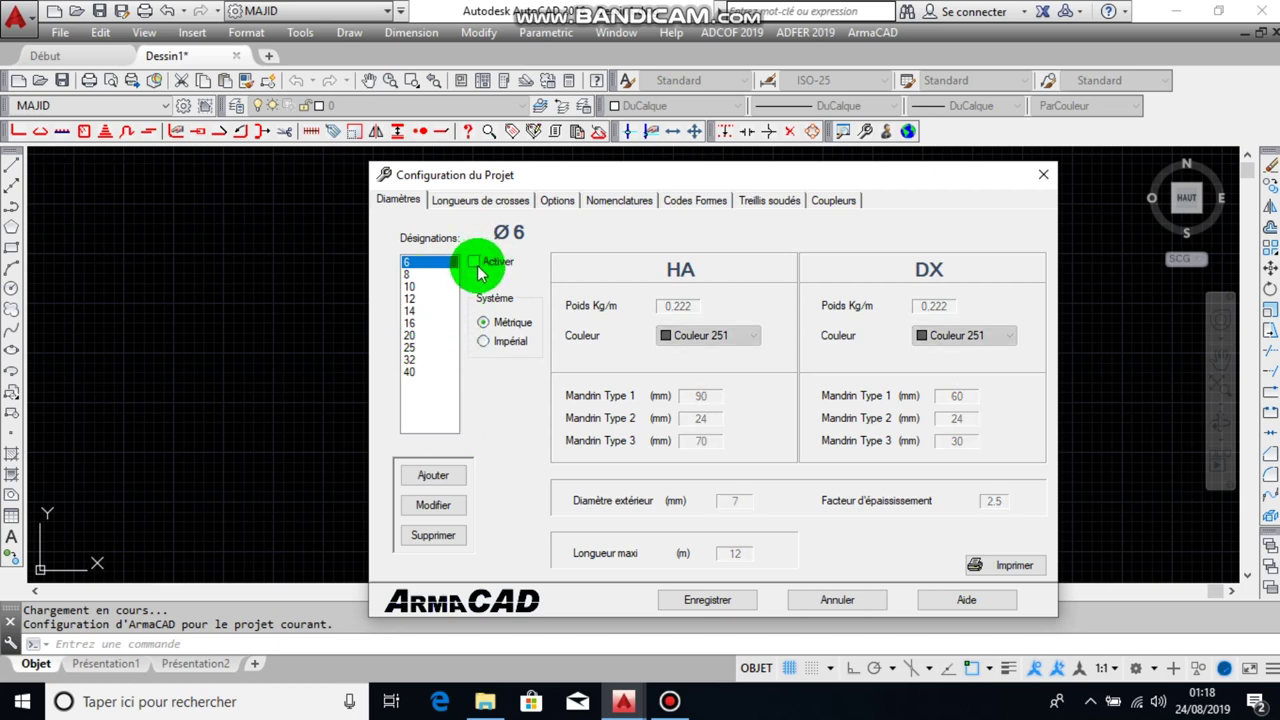
click(470, 265)
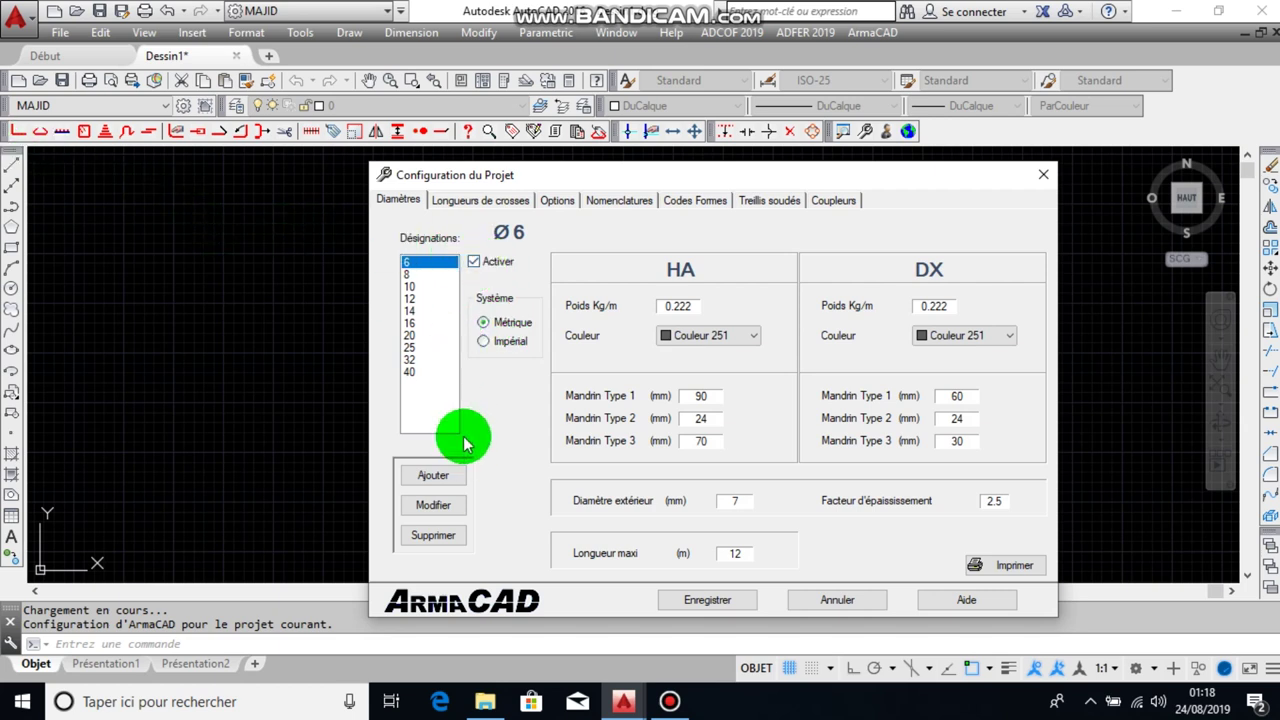
click(412, 298)
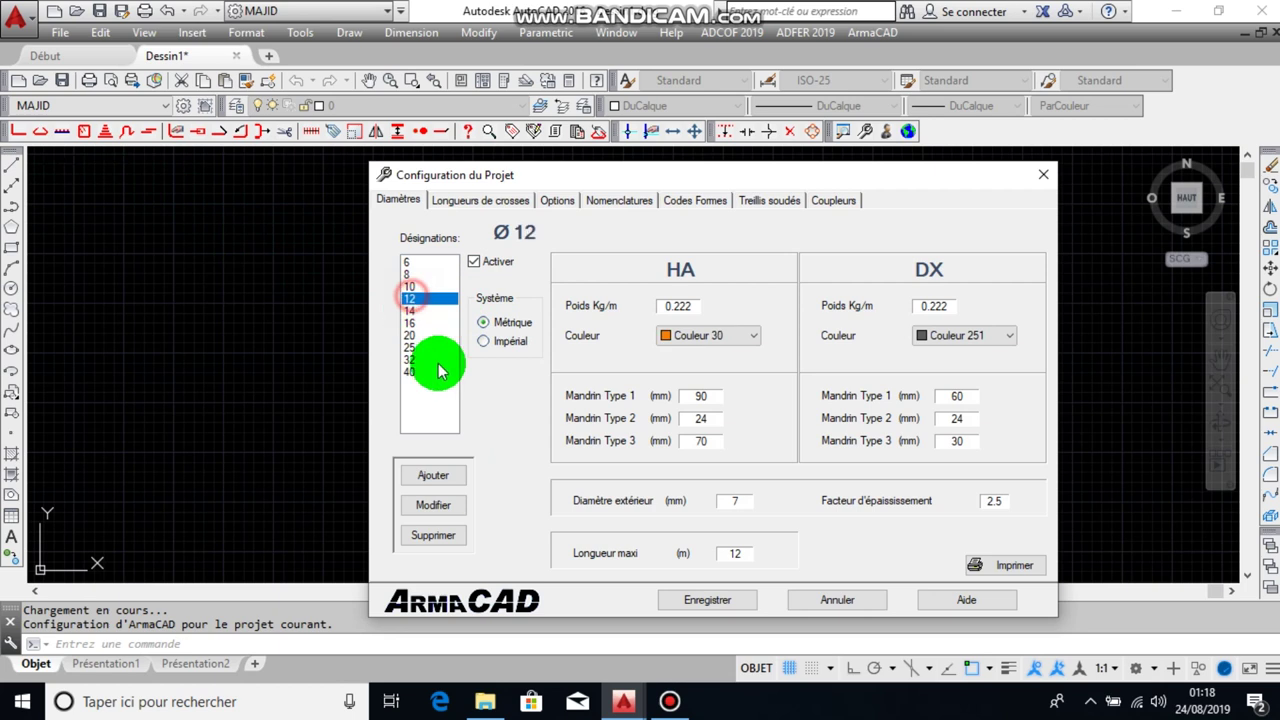
click(474, 261)
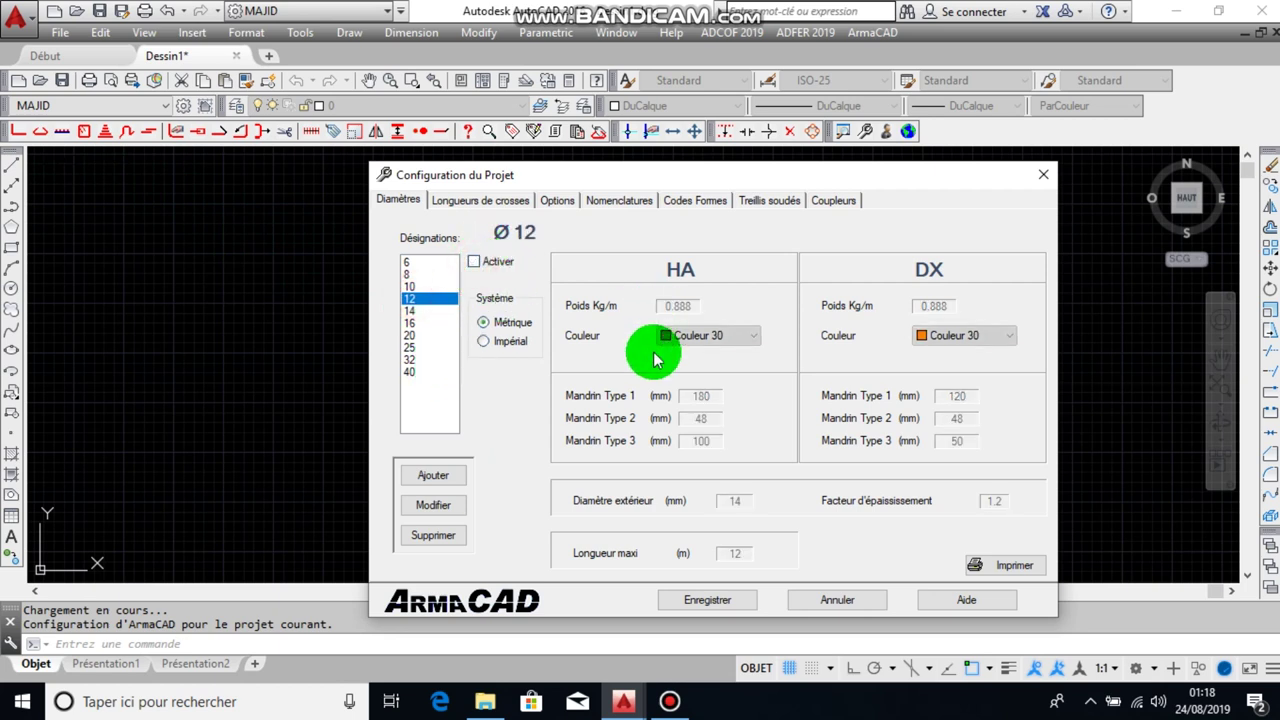
click(712, 602)
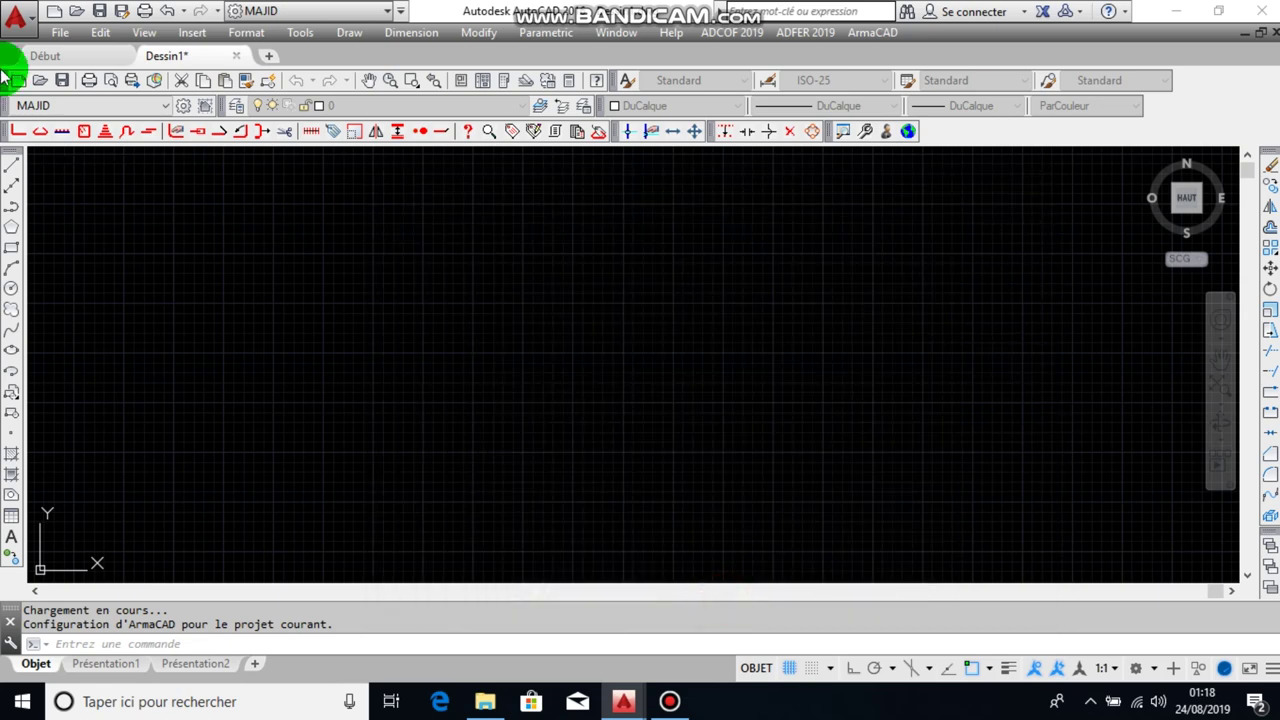
Step: Check which bar diameters the Barres dialog offers, then close it without drawing a bar
click(30, 132)
click(403, 203)
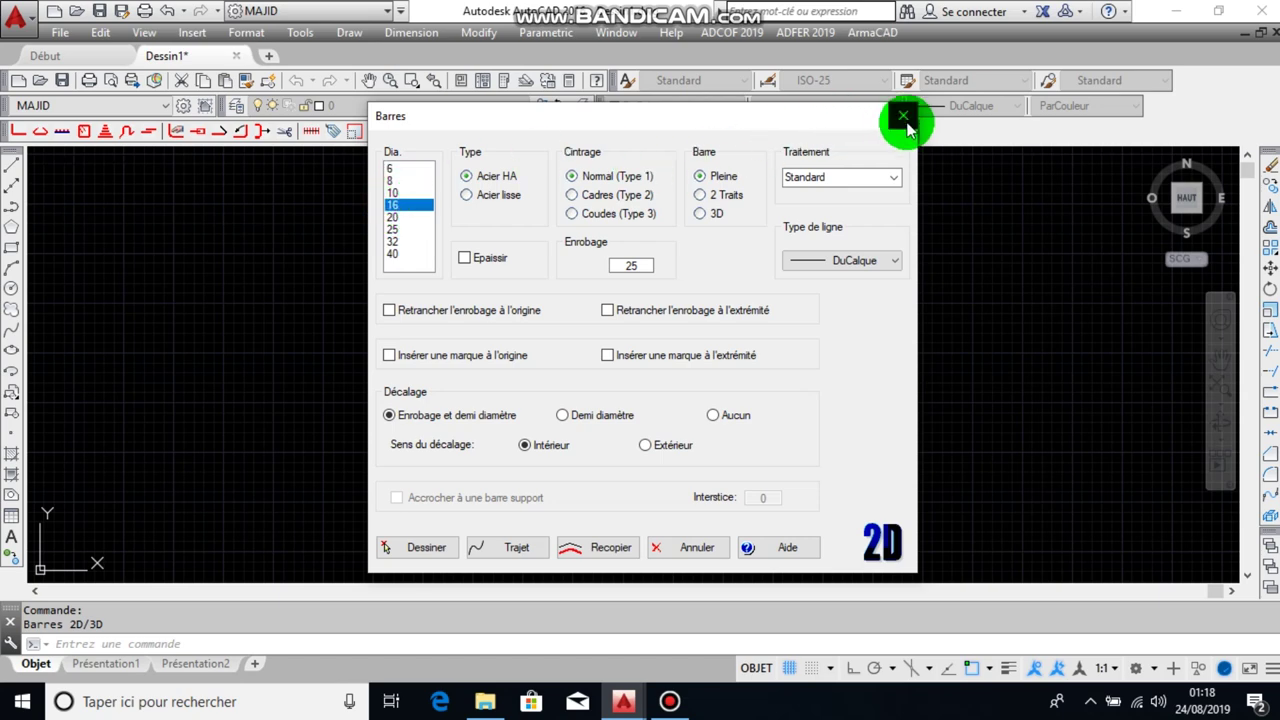
click(903, 115)
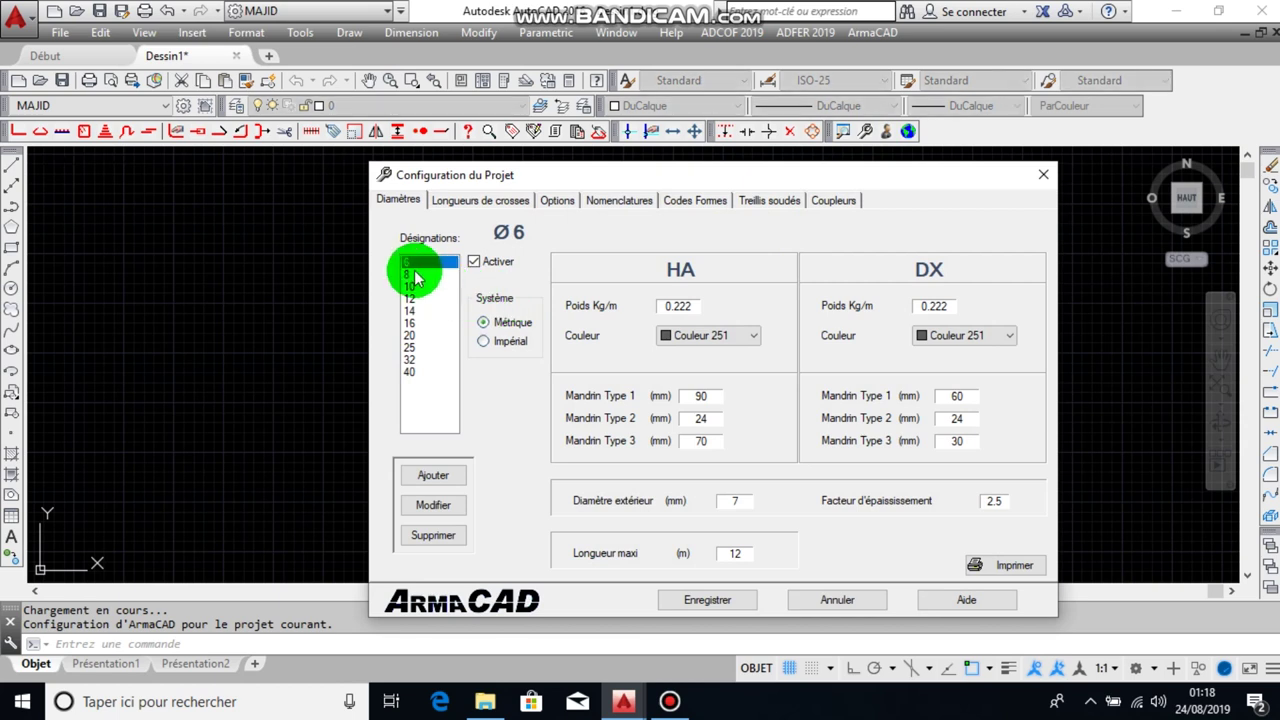
Step: Reactivate the 12 mm and 14 mm bar diameters in the project configuration
click(409, 287)
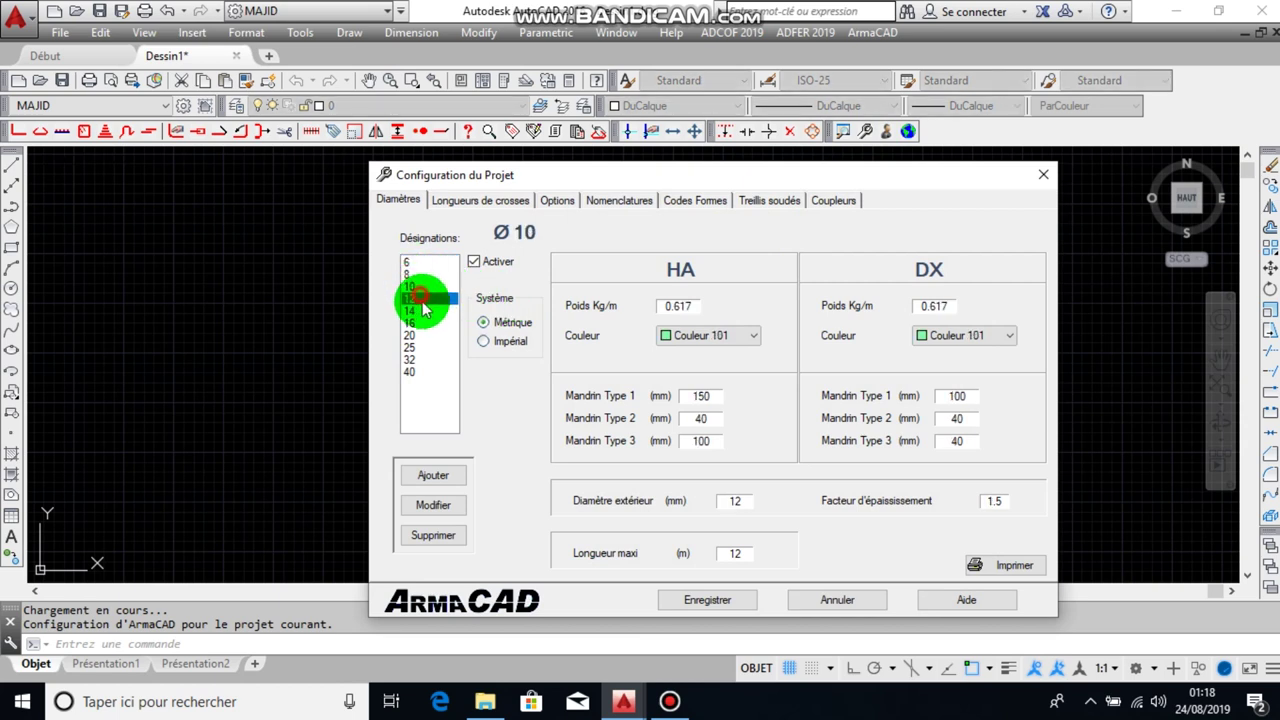
click(409, 298)
click(475, 263)
click(476, 263)
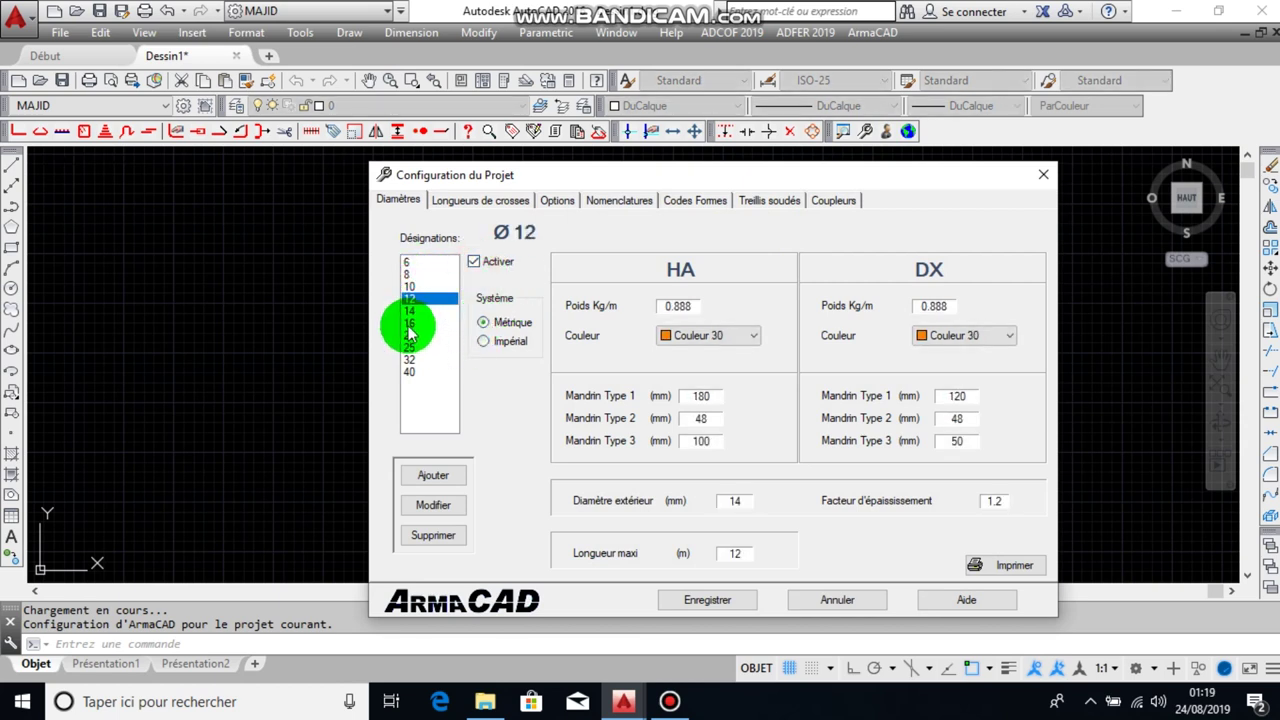
click(410, 311)
click(476, 262)
click(475, 263)
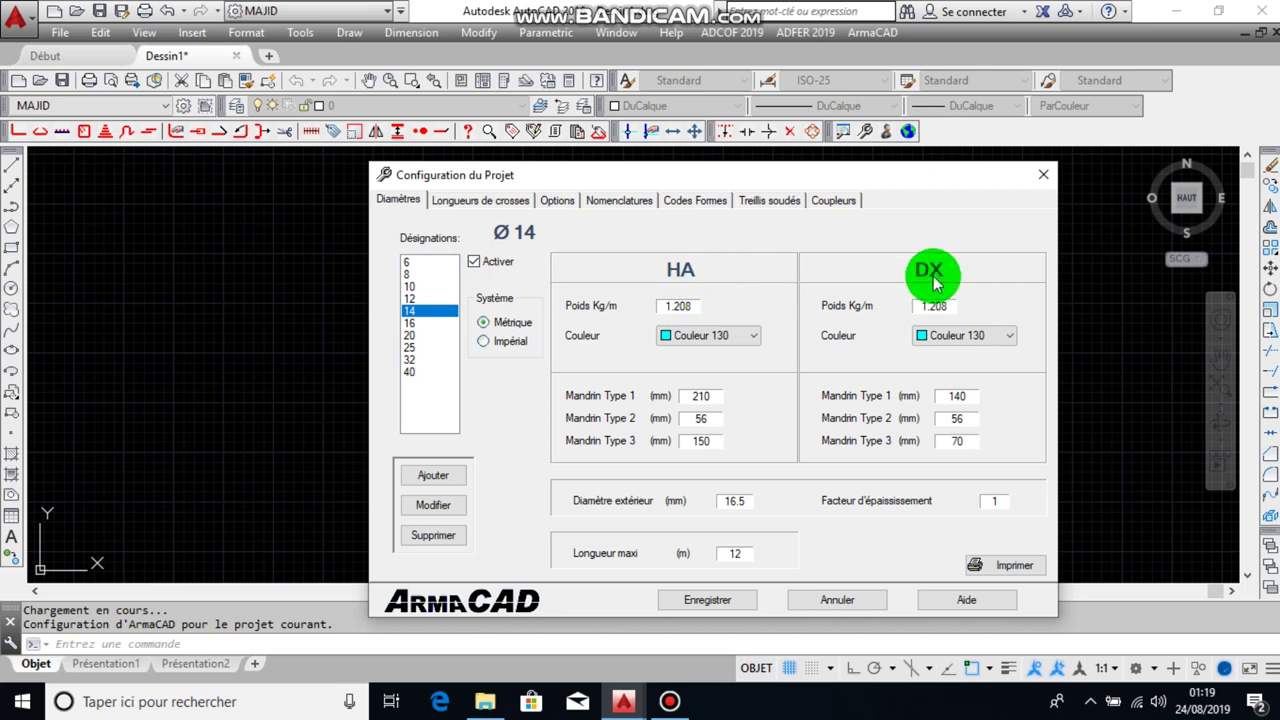
Step: Examine the HA and DX weights per metre of the 14 mm bar and the settings of the diameters from 16 to 40 mm
double_click(676, 306)
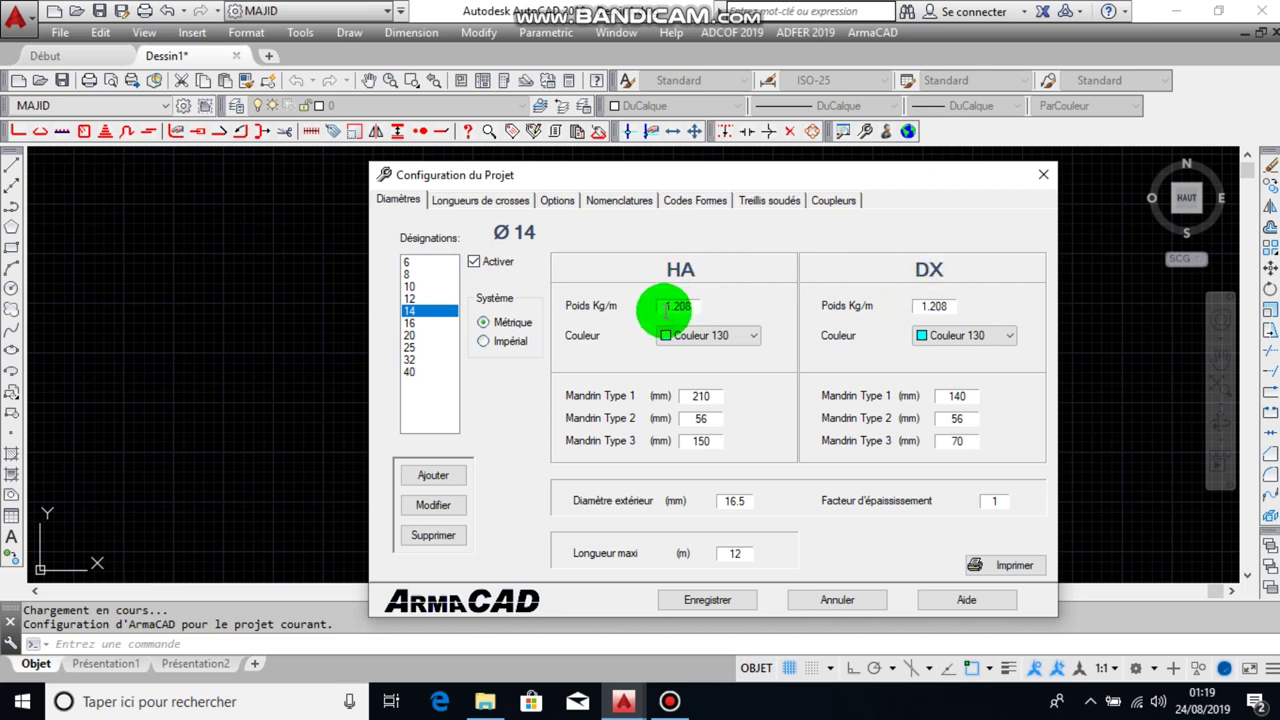
double_click(928, 306)
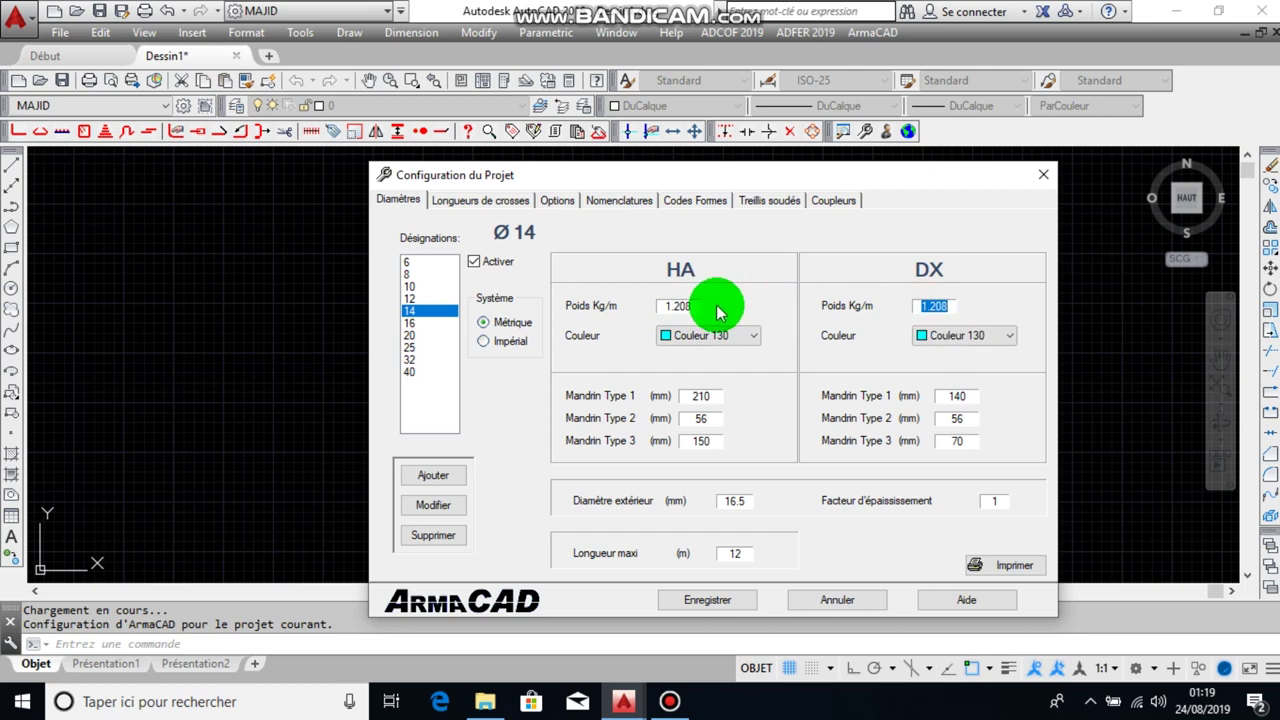
double_click(682, 306)
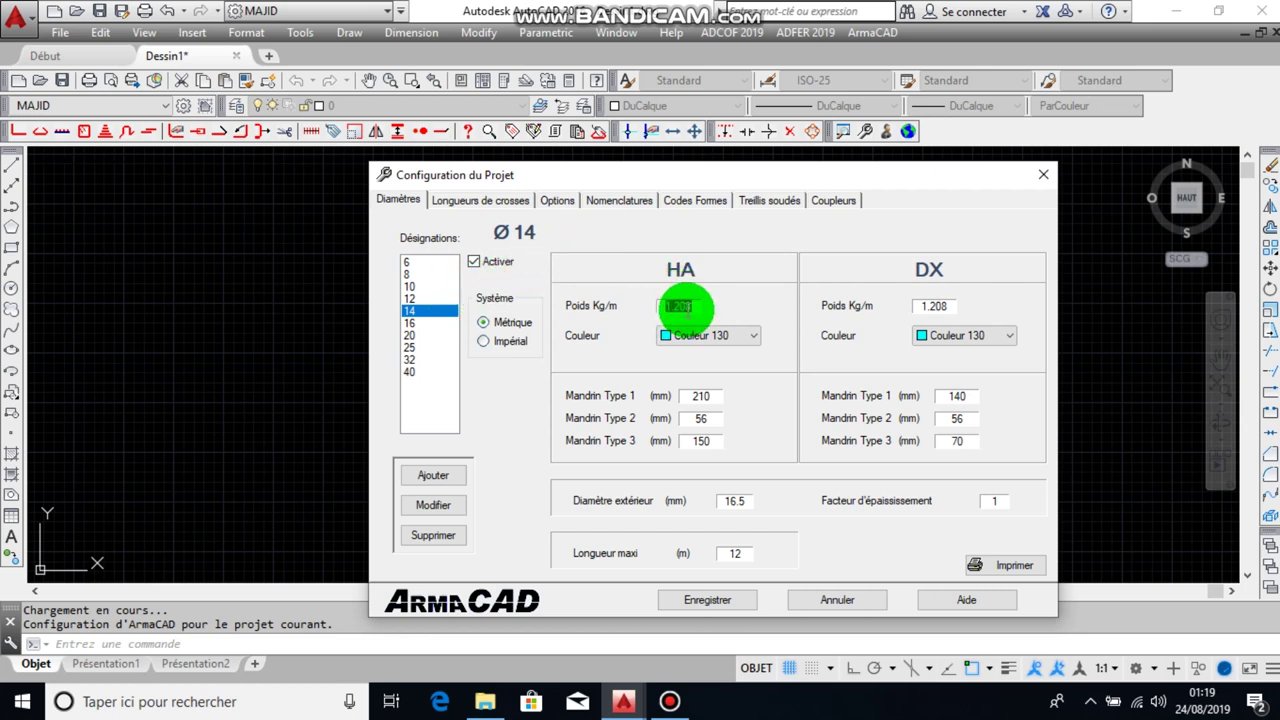
click(417, 323)
click(418, 336)
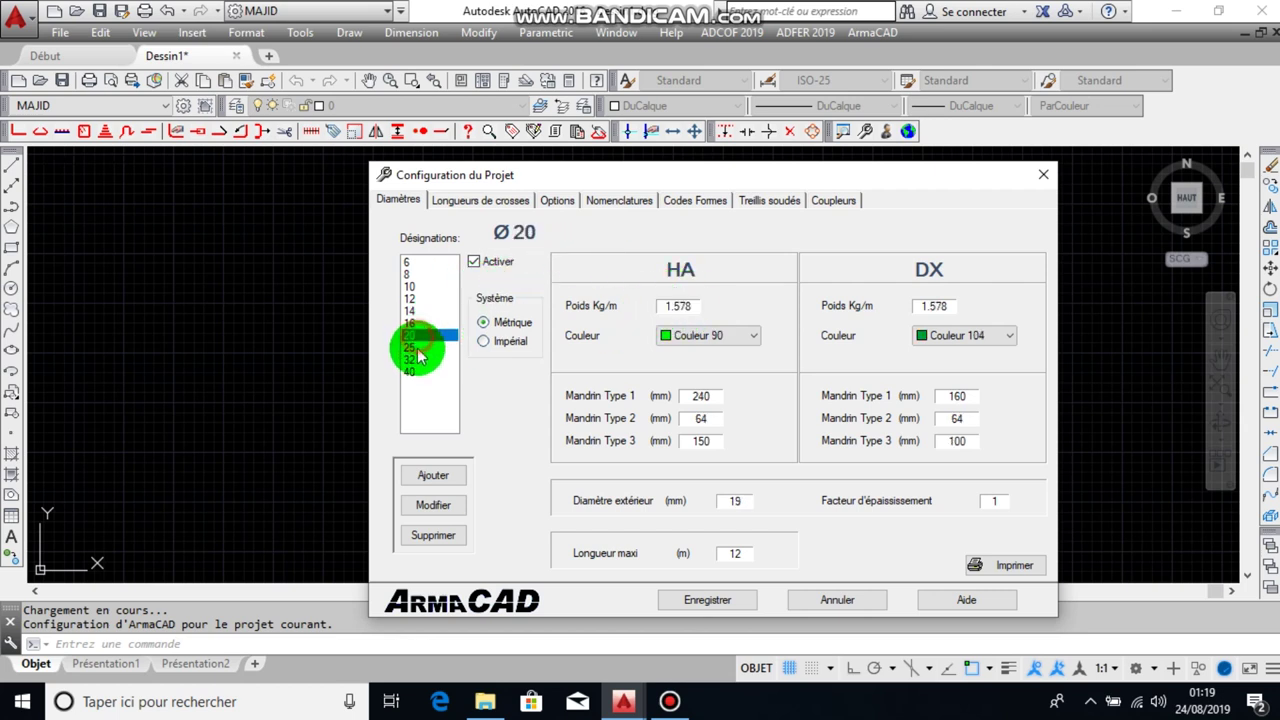
click(419, 348)
click(417, 360)
click(416, 373)
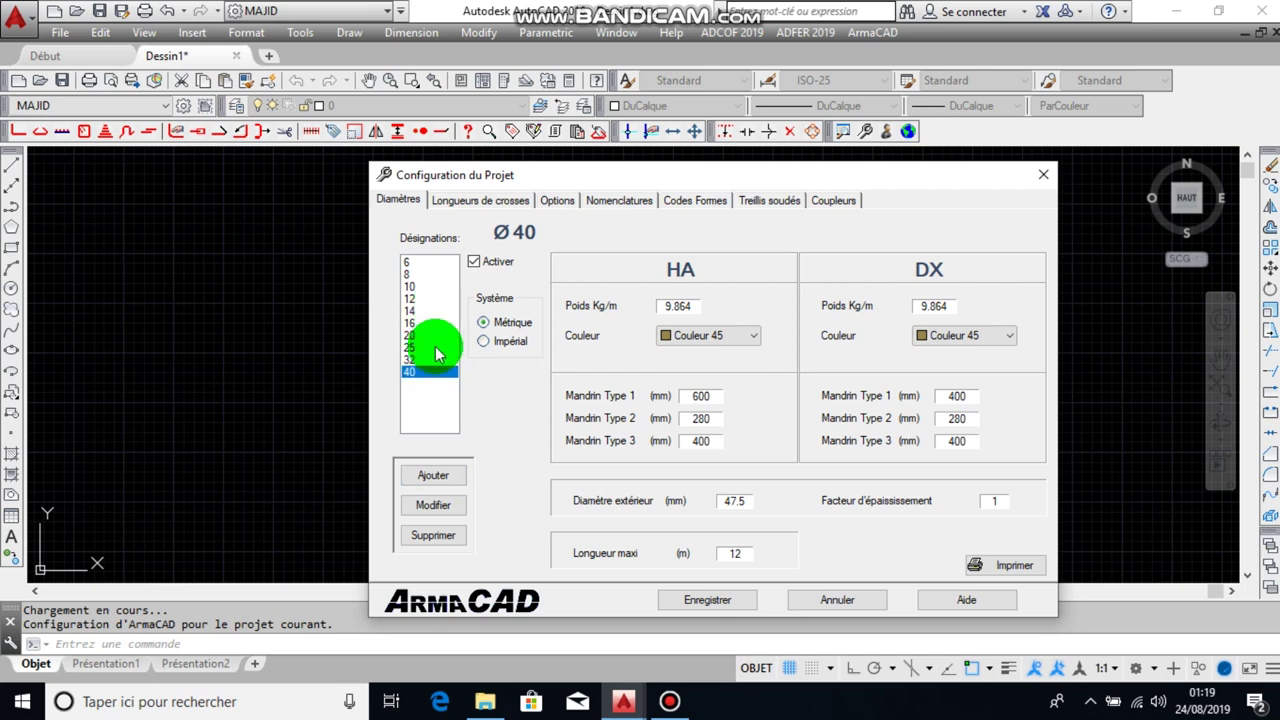
Step: Look at the prompt for adding a diameter without adding one, and at the 40 mm HA bar's weight and colour options
click(433, 478)
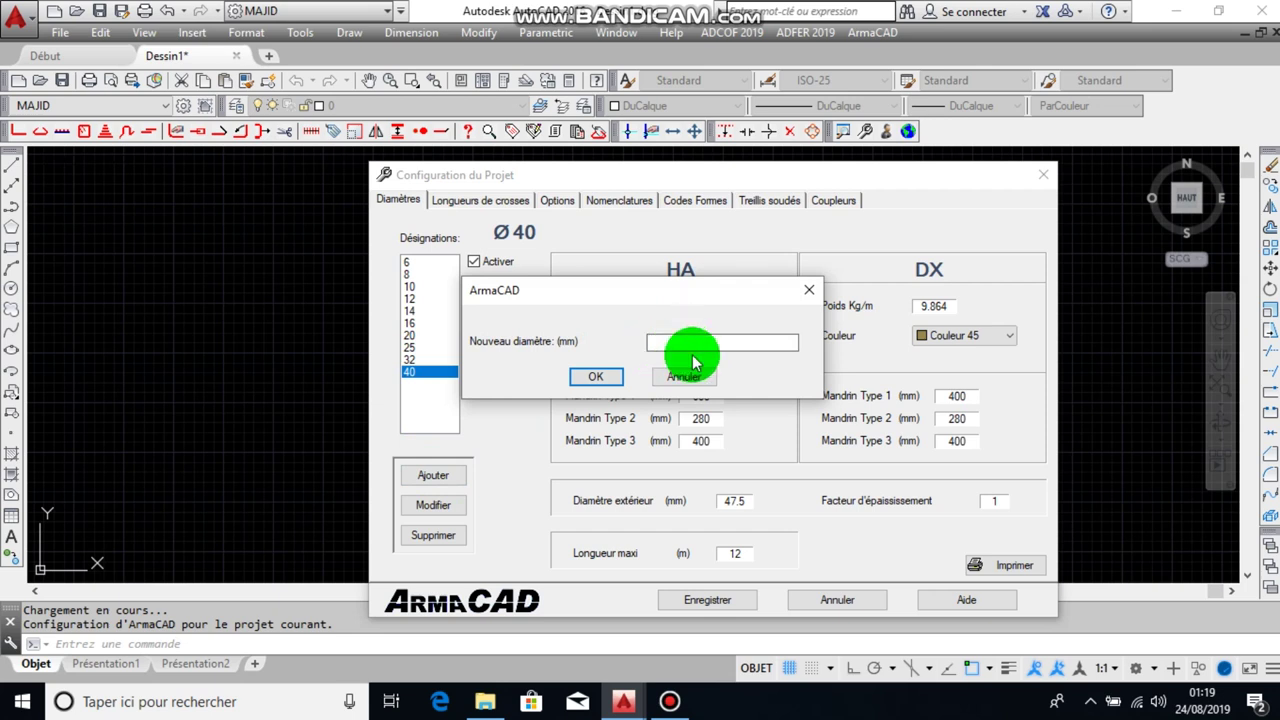
click(810, 291)
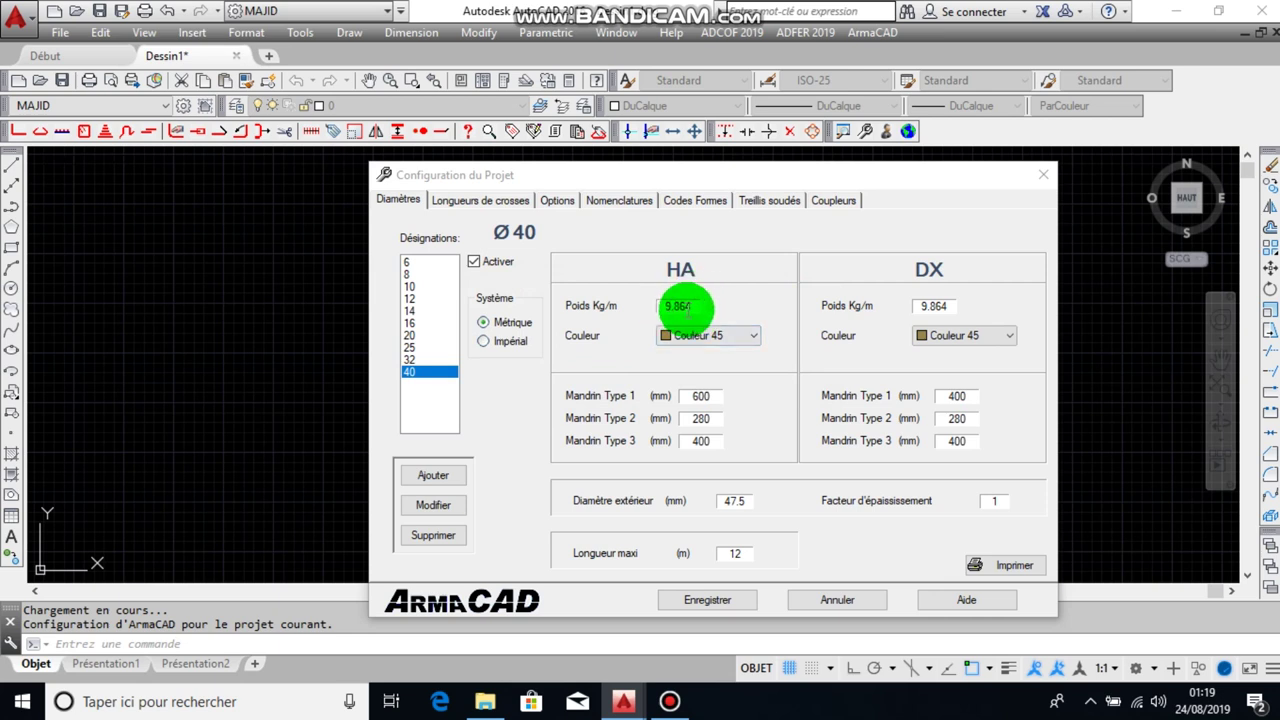
double_click(680, 306)
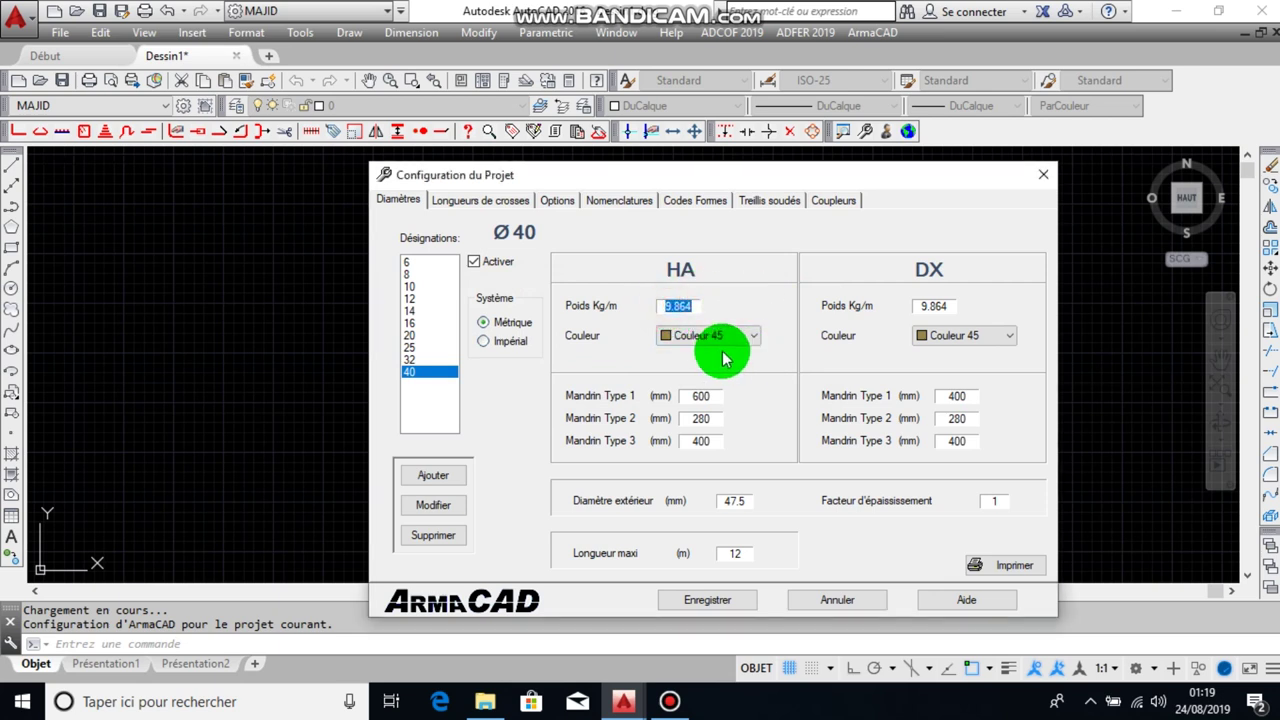
click(718, 337)
click(703, 356)
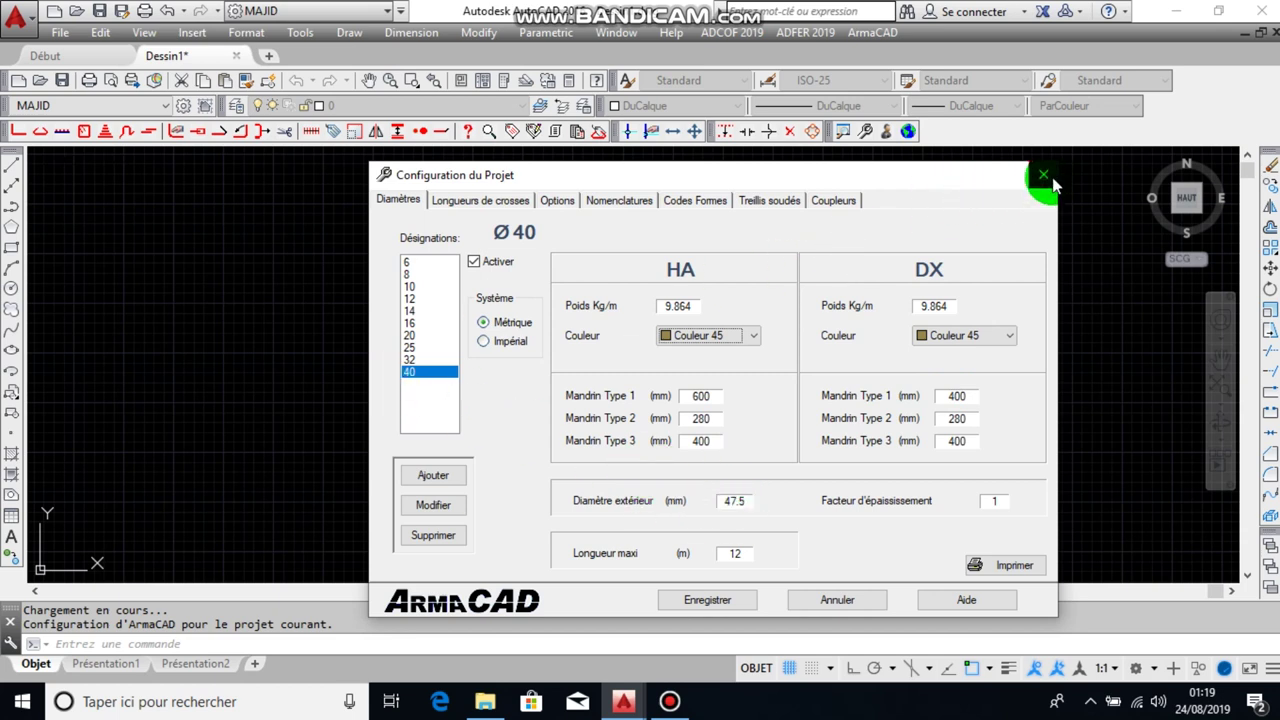
Step: Examine the 6 mm bar's outer diameter setting and close the project configuration without saving
click(422, 264)
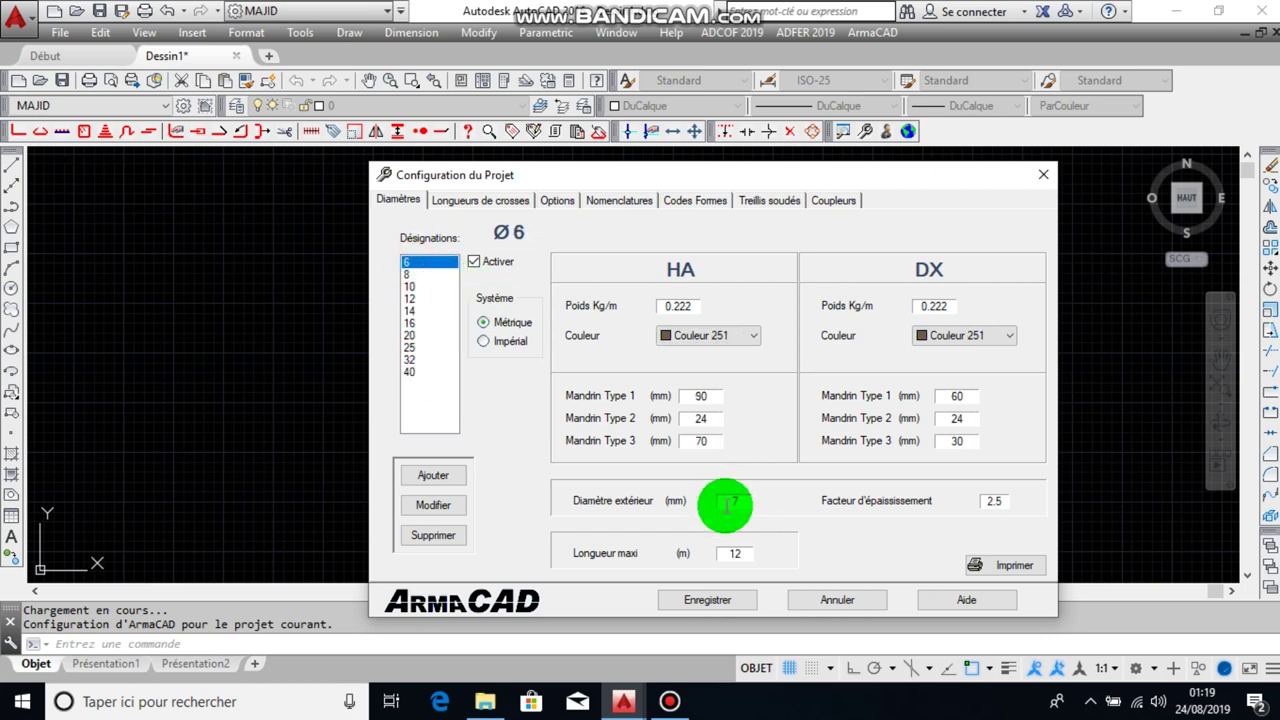
drag(749, 503, 688, 499)
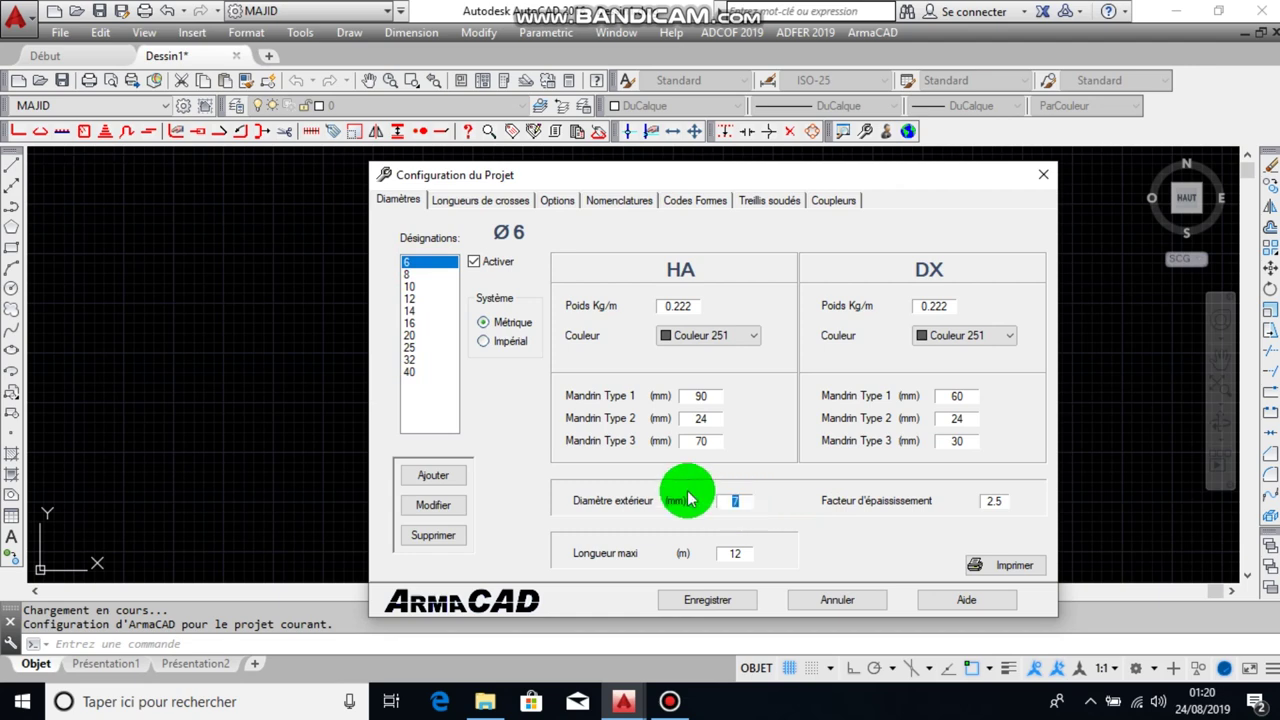
click(1043, 177)
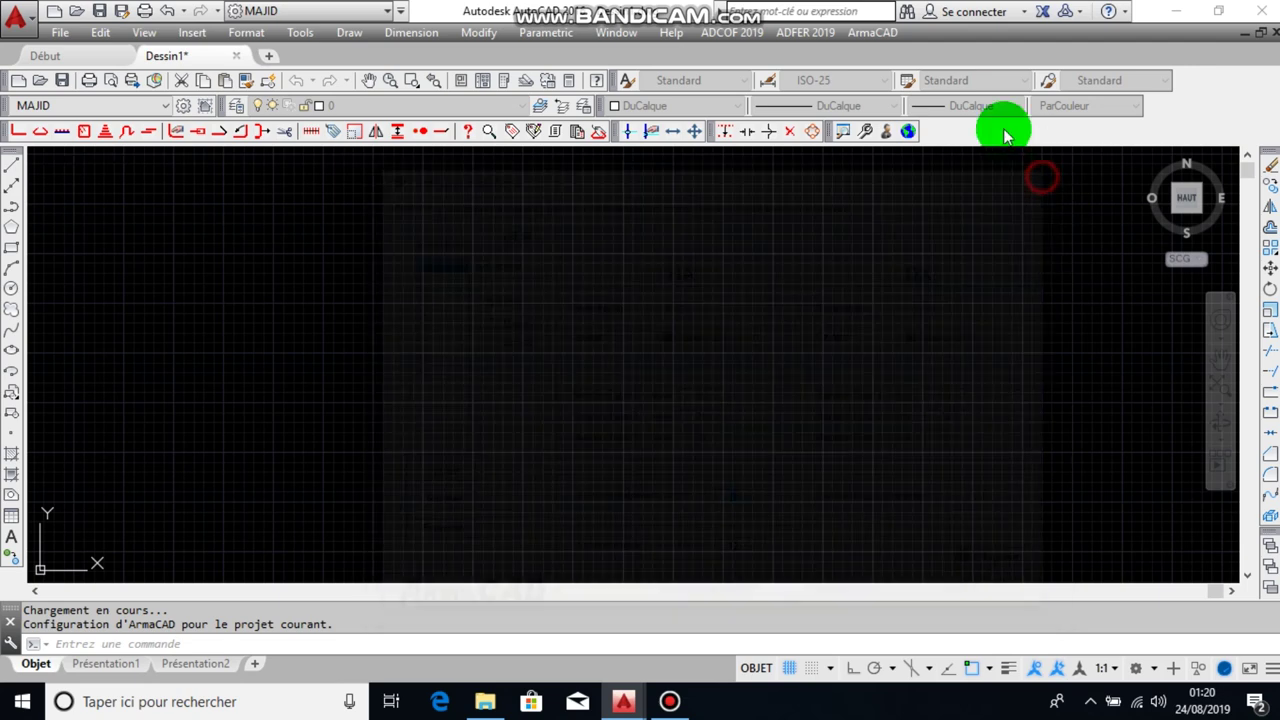
Step: Draw a freehand-sized circle in the empty drawing area
click(11, 288)
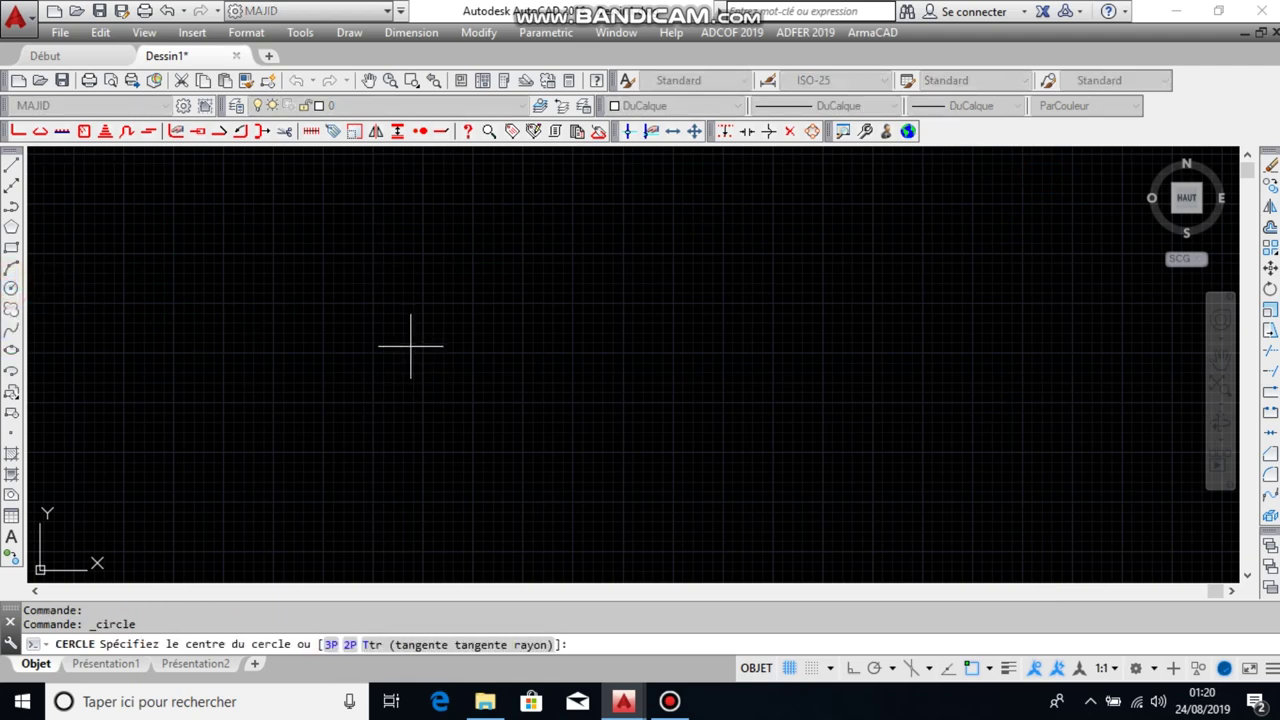
click(411, 341)
scroll(427, 350, up, 6)
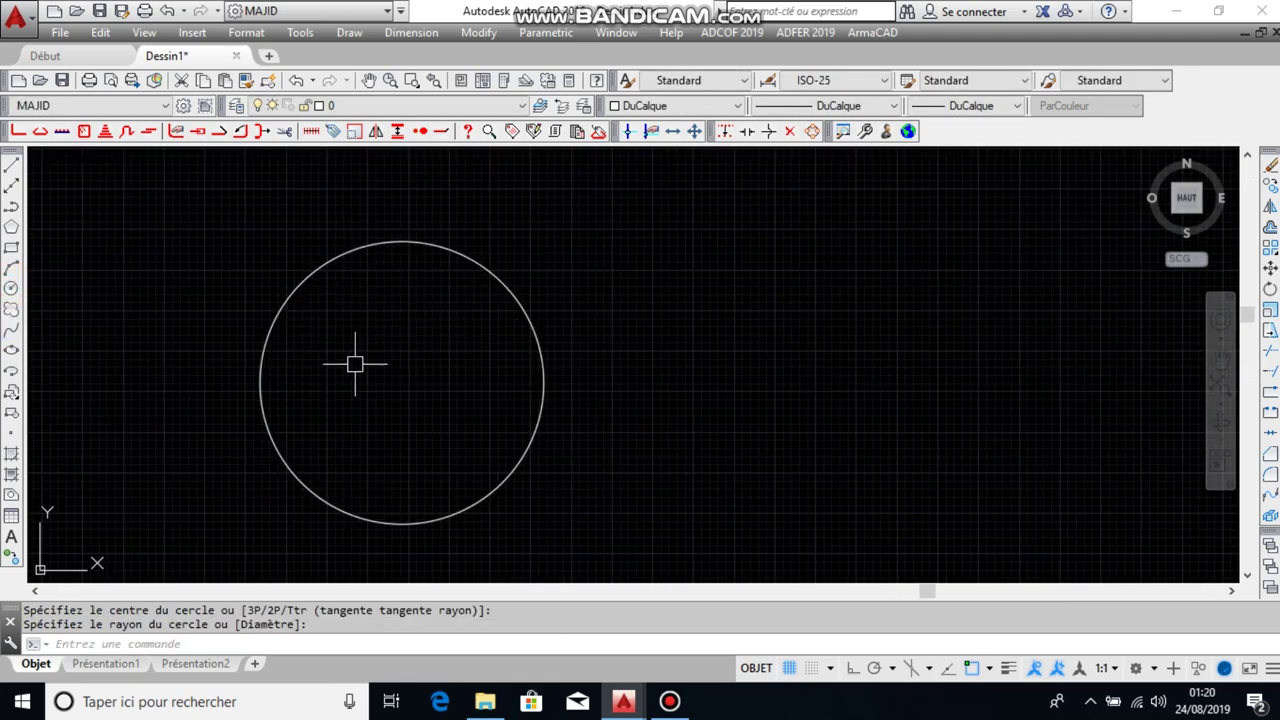
Step: Sketch a jagged chain of lines along the circle's west side to represent the bar's ribs
click(3, 172)
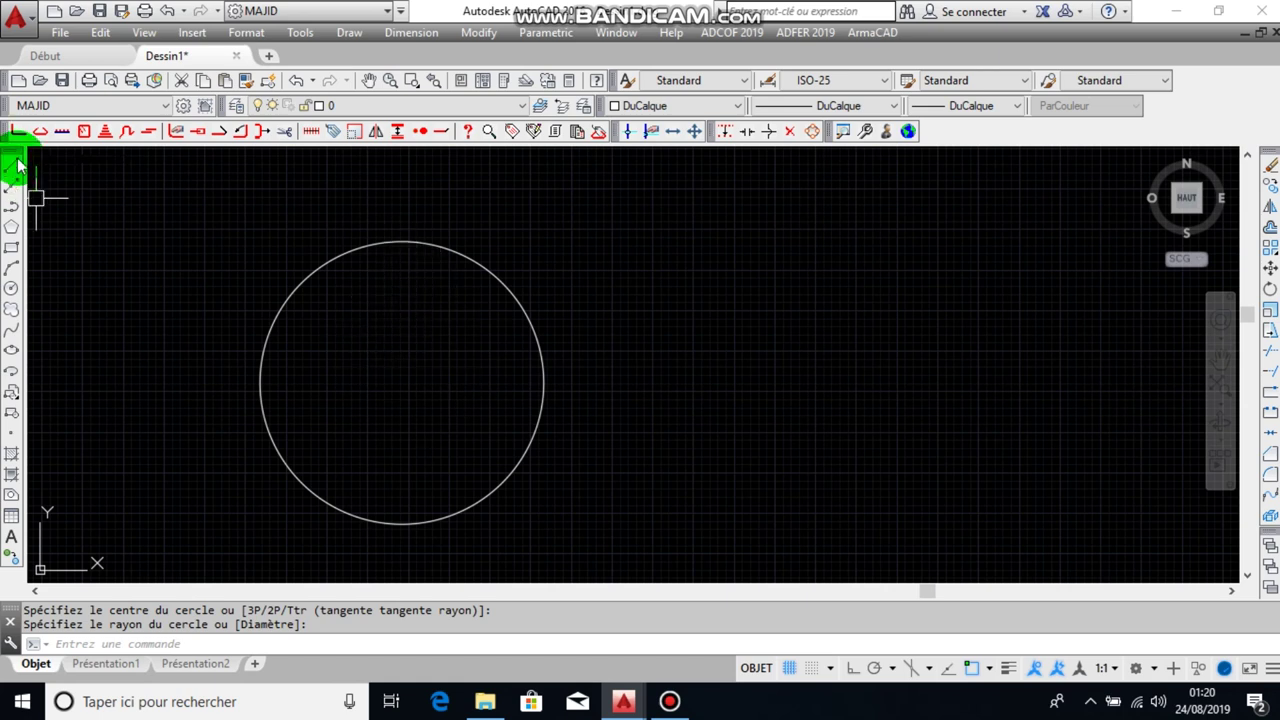
click(279, 280)
click(260, 350)
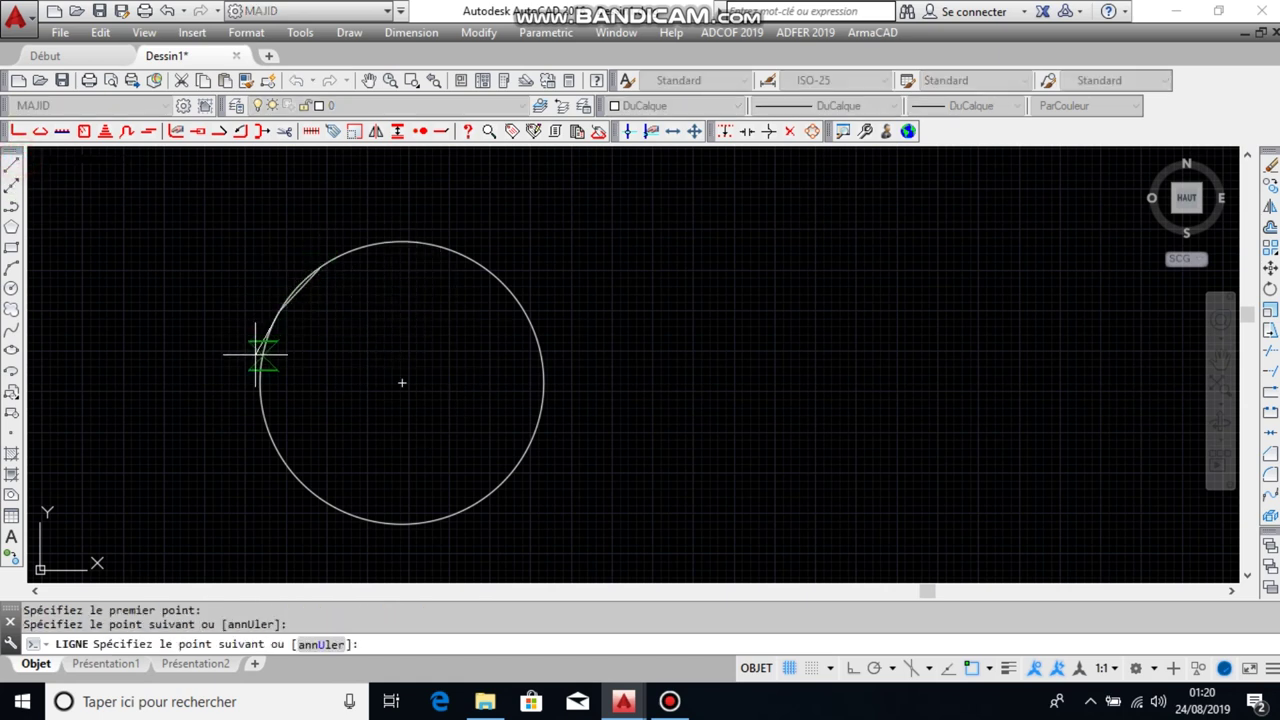
click(249, 322)
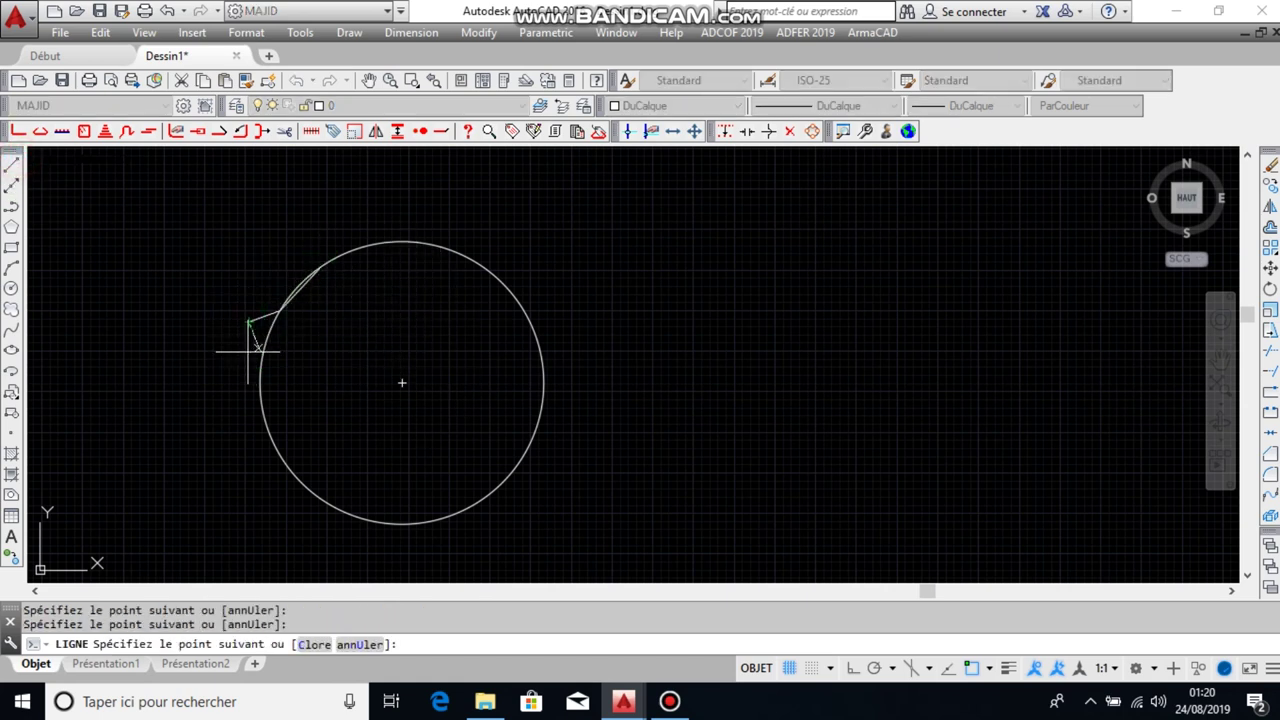
click(261, 402)
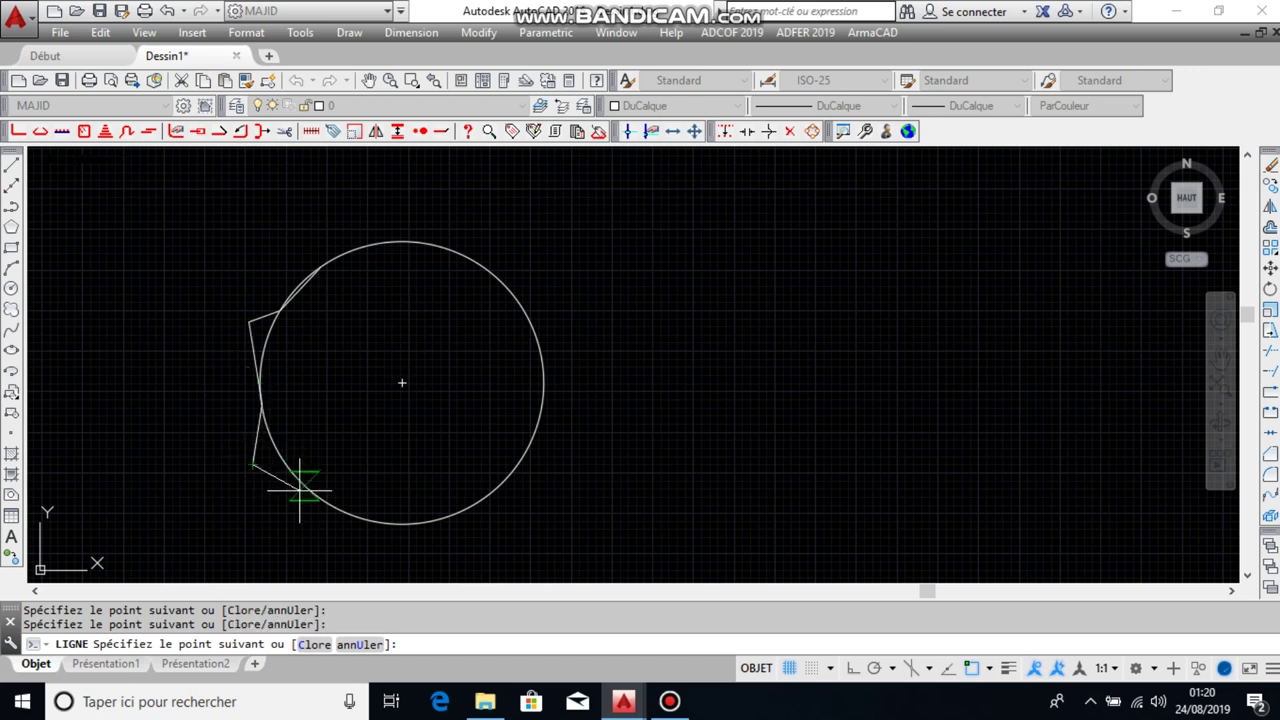
right_click(403, 486)
Step: Delete the circle and the rib lines selected with it
click(341, 248)
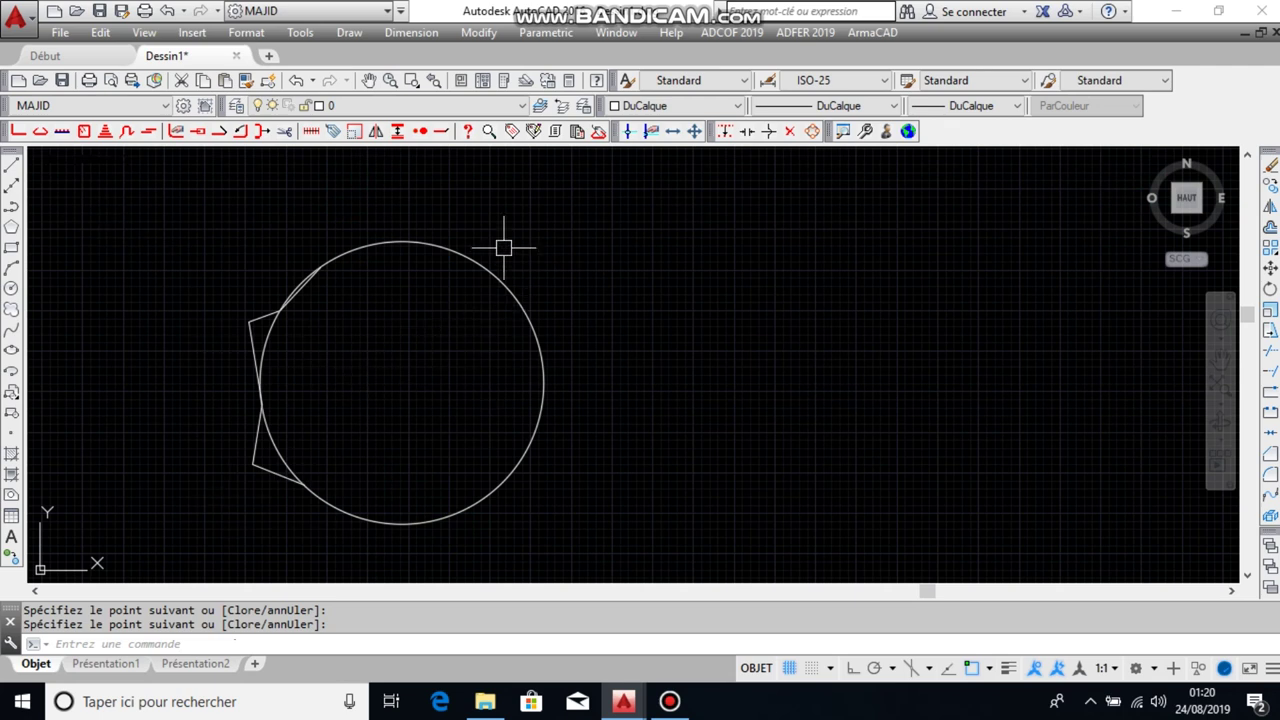
click(444, 222)
click(282, 478)
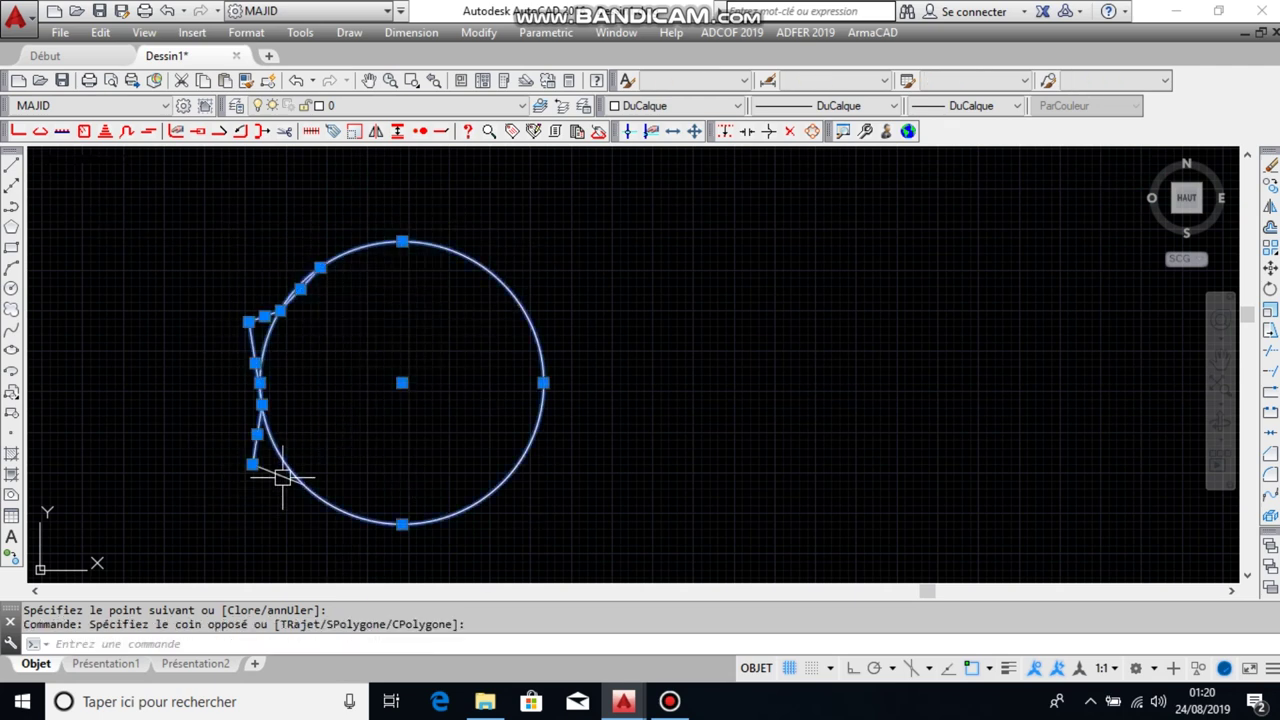
key(Delete)
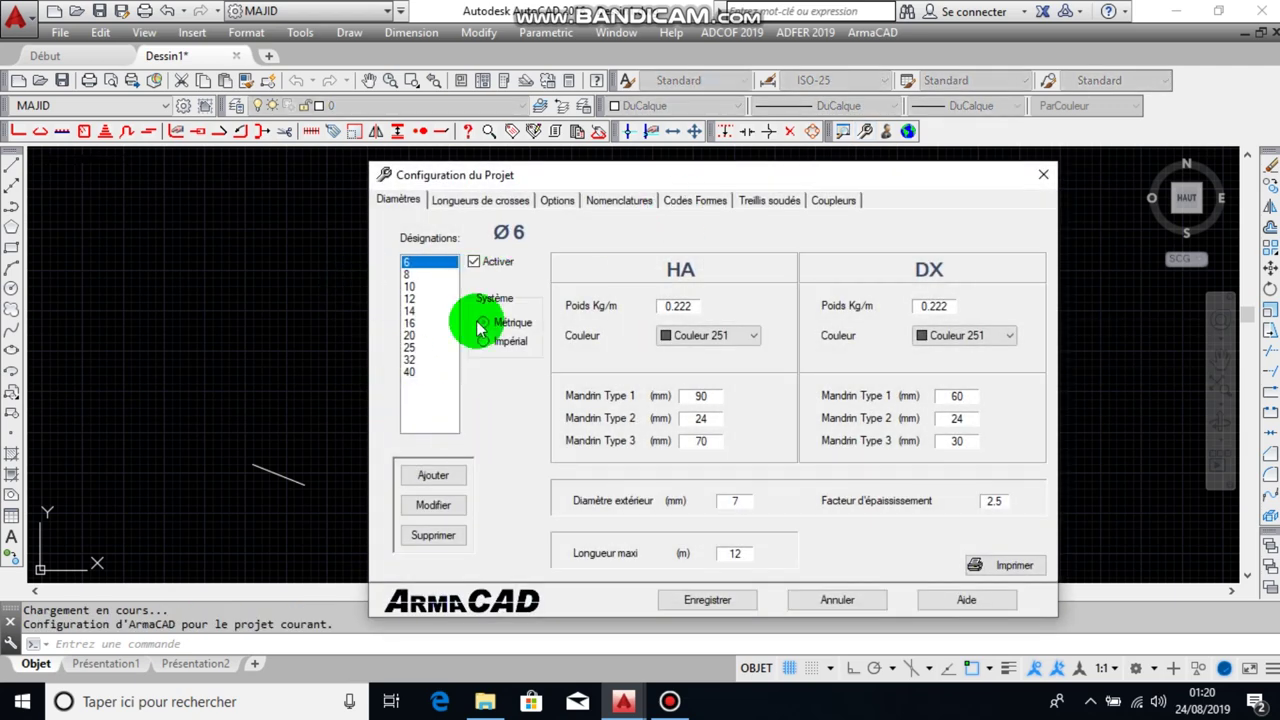
Step: Examine the 8, 10, 14 and 12 mm diameter settings and the hook lengths, closing the project configuration without saving
click(407, 274)
click(408, 286)
click(409, 311)
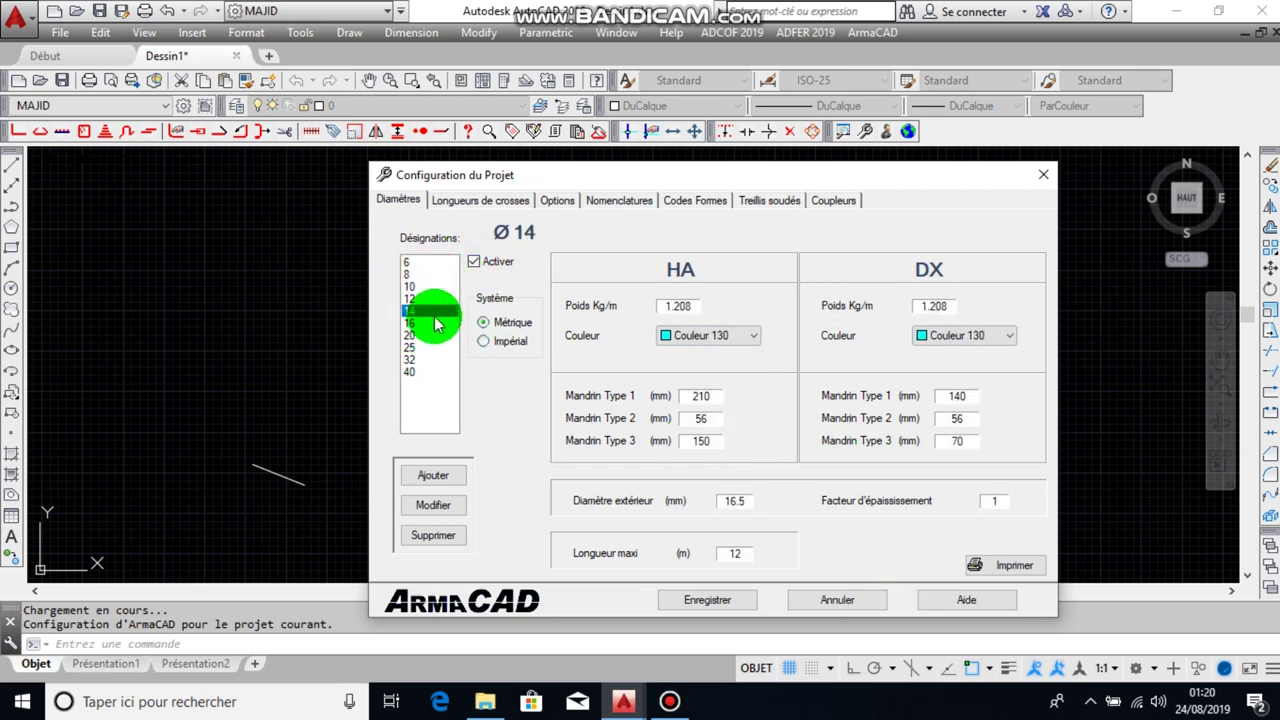
click(409, 298)
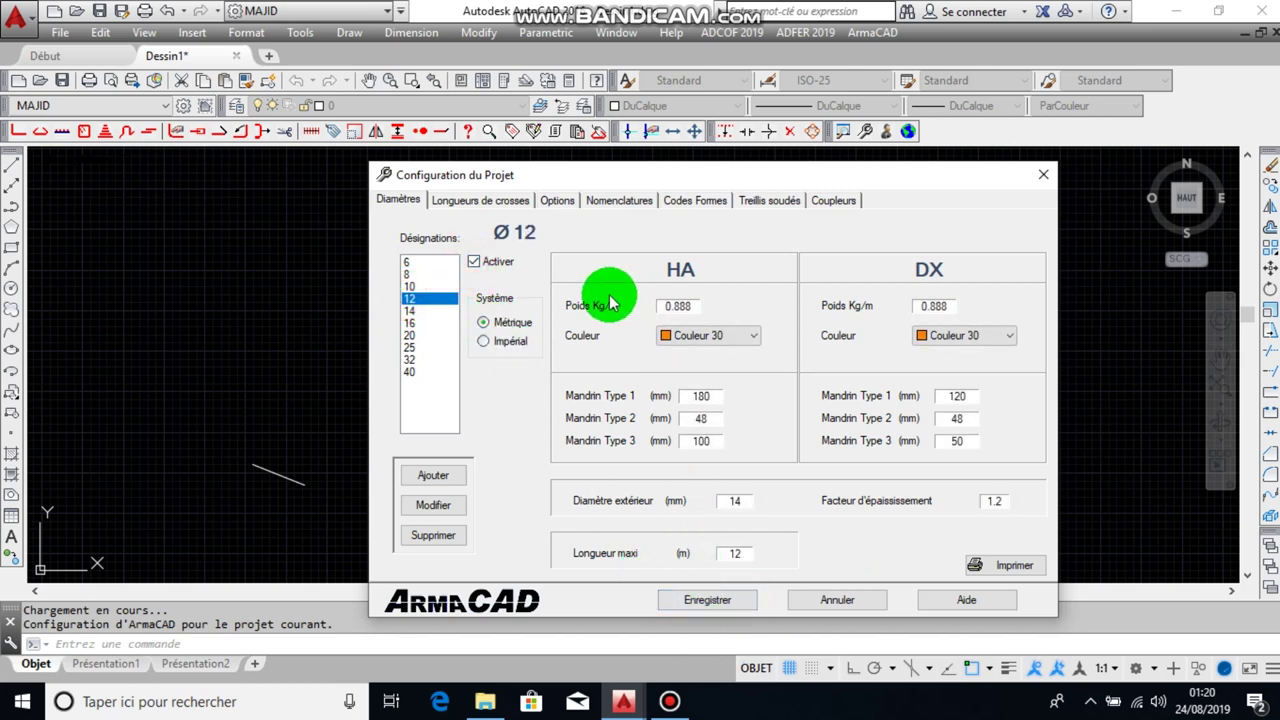
click(498, 204)
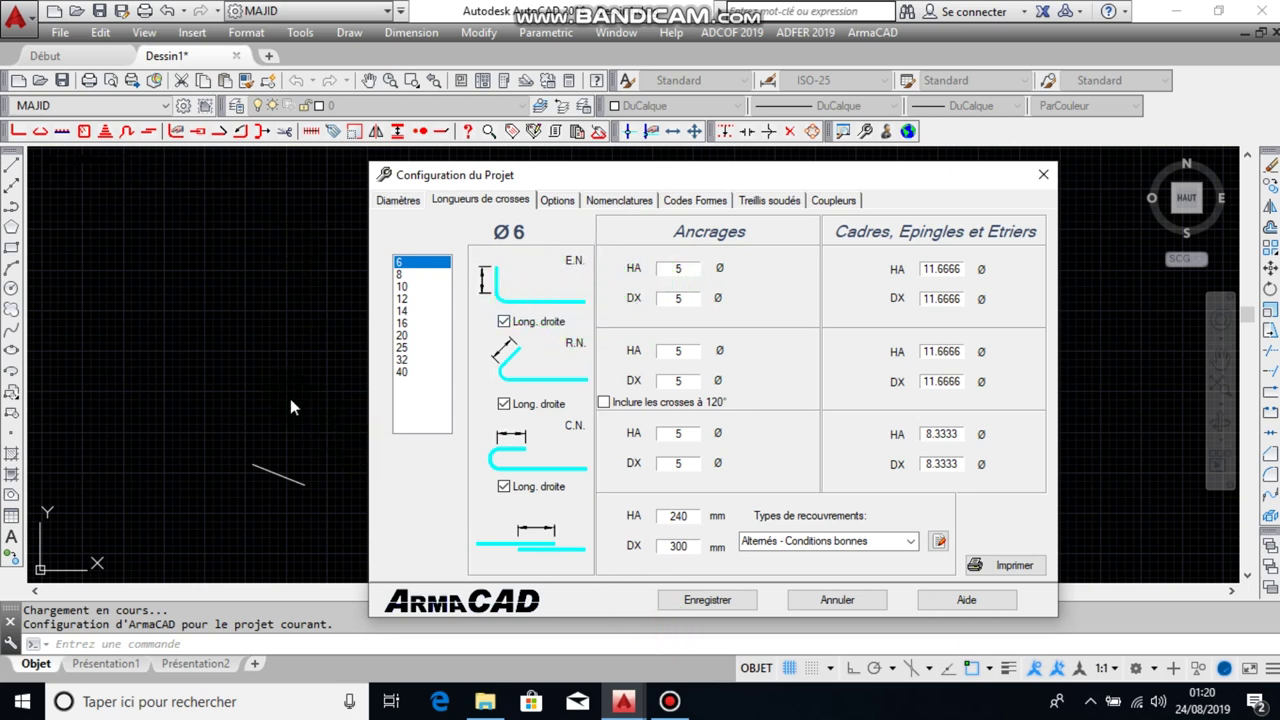
click(1040, 175)
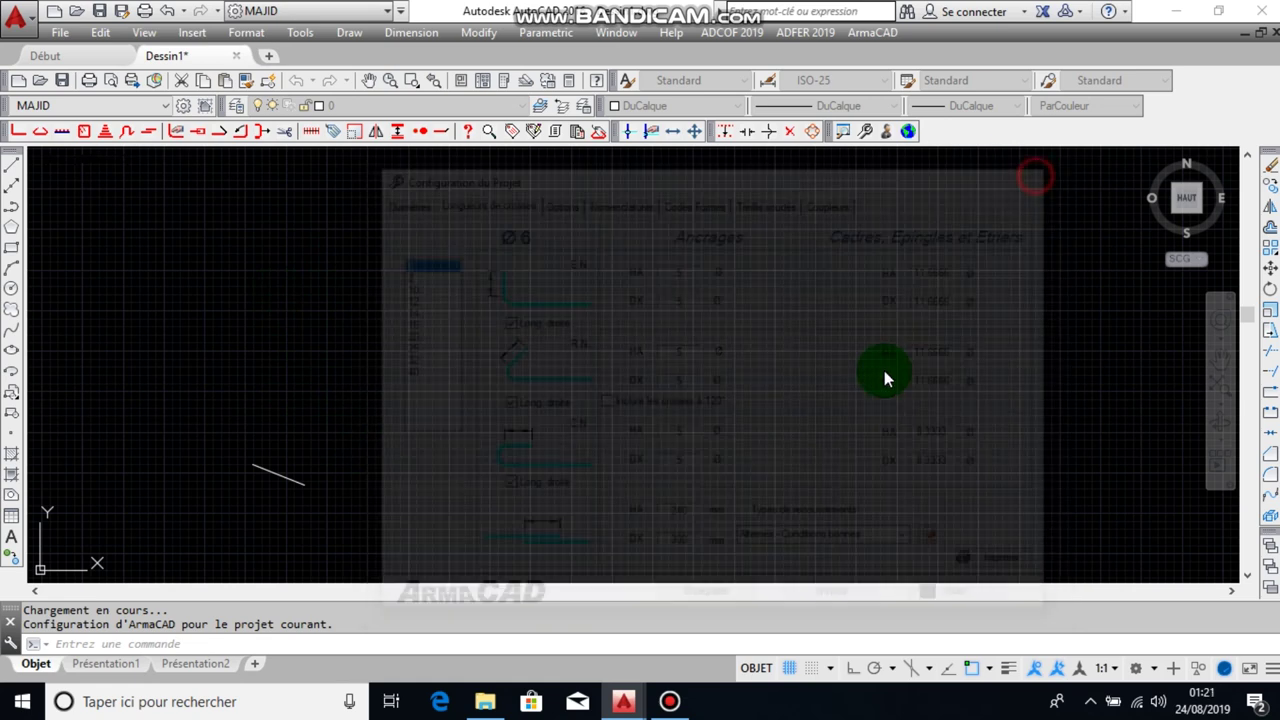
Step: Draw a 16 mm HA hooked bar with 90° hooks at both ends between two closely spaced formwork edges
click(17, 134)
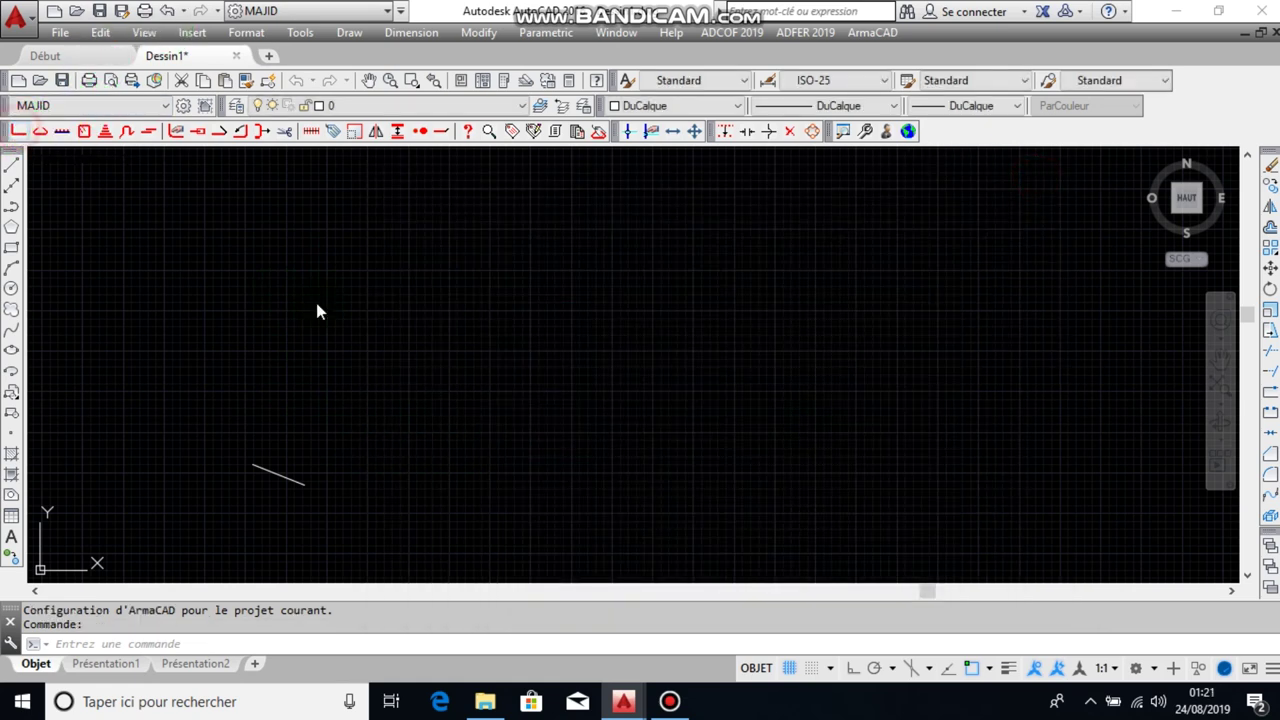
click(903, 117)
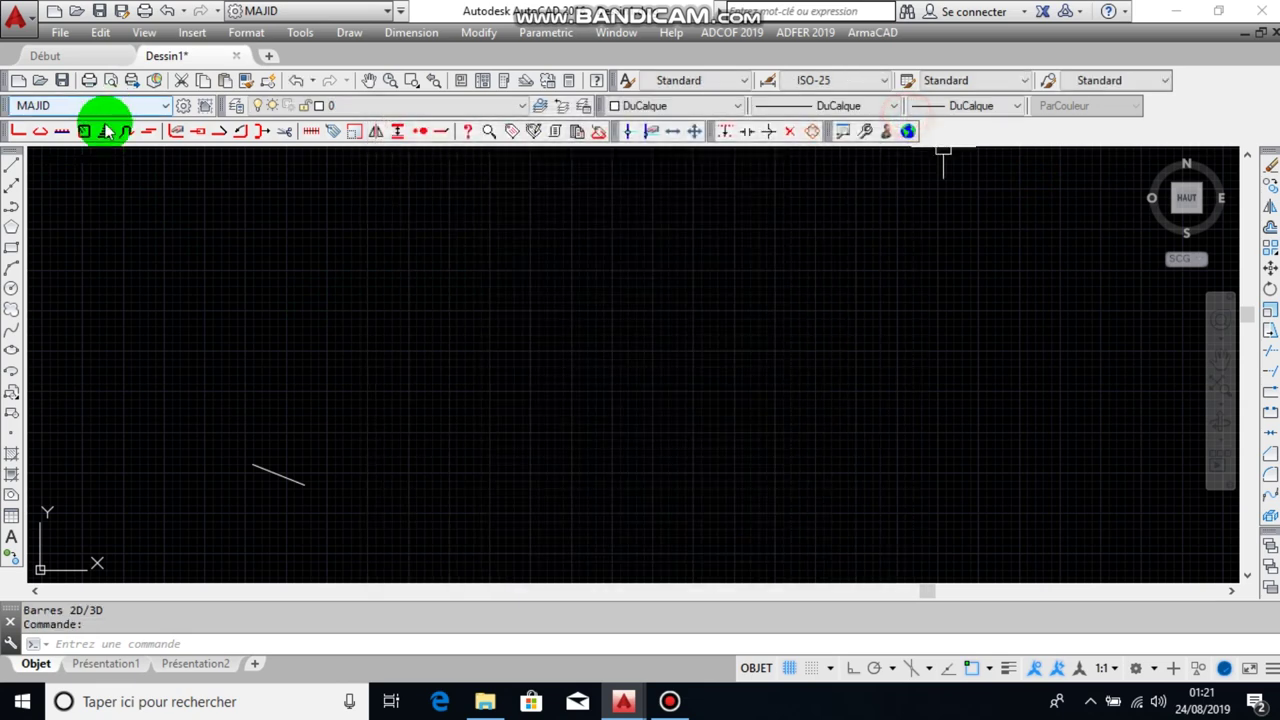
click(35, 131)
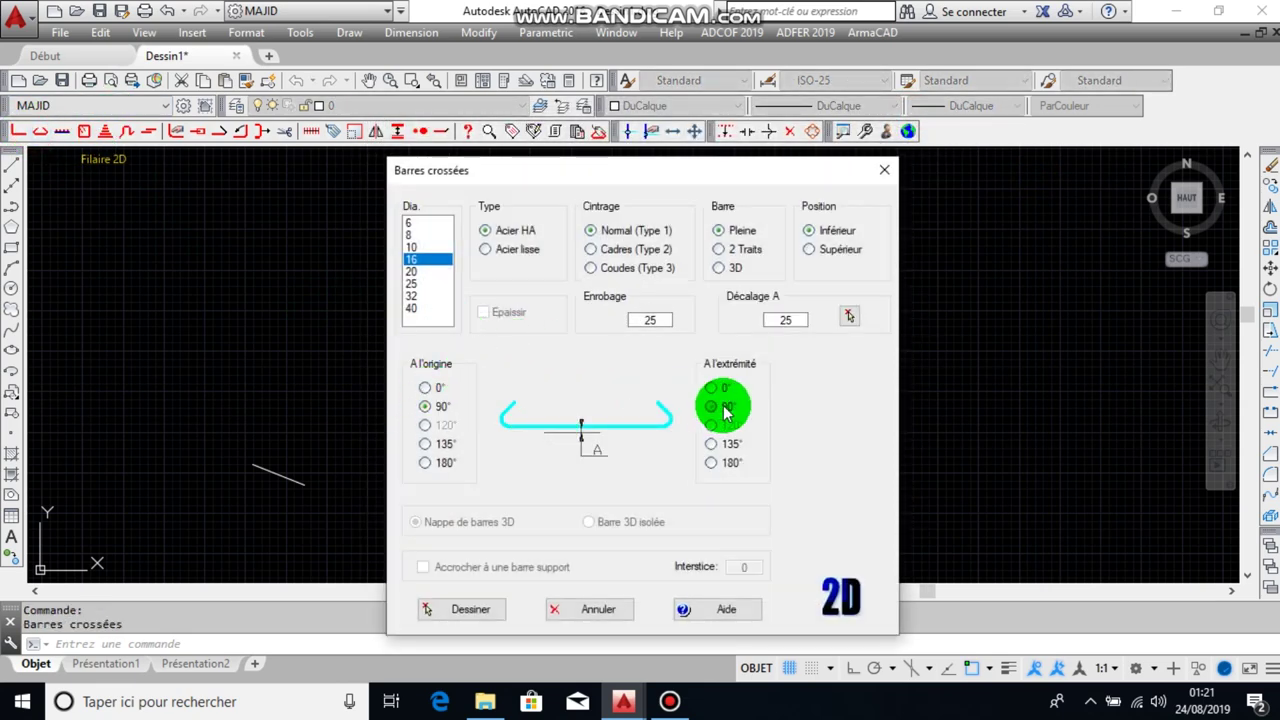
click(470, 609)
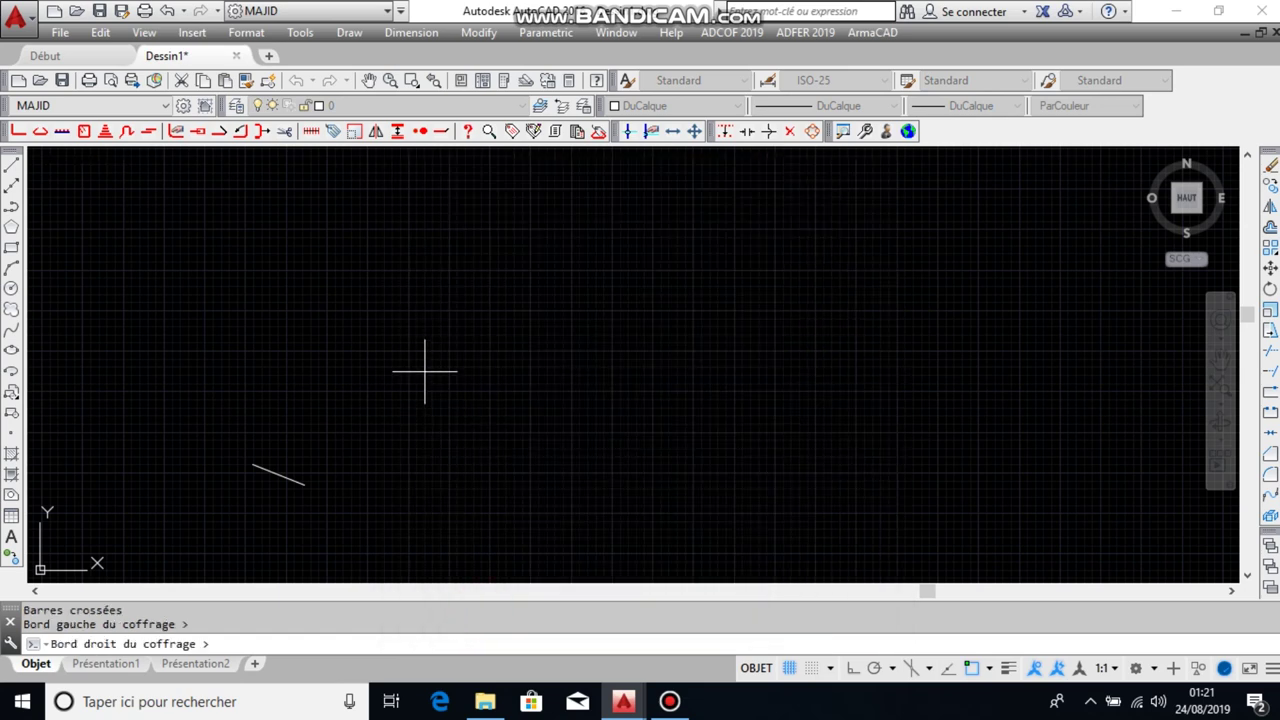
click(652, 374)
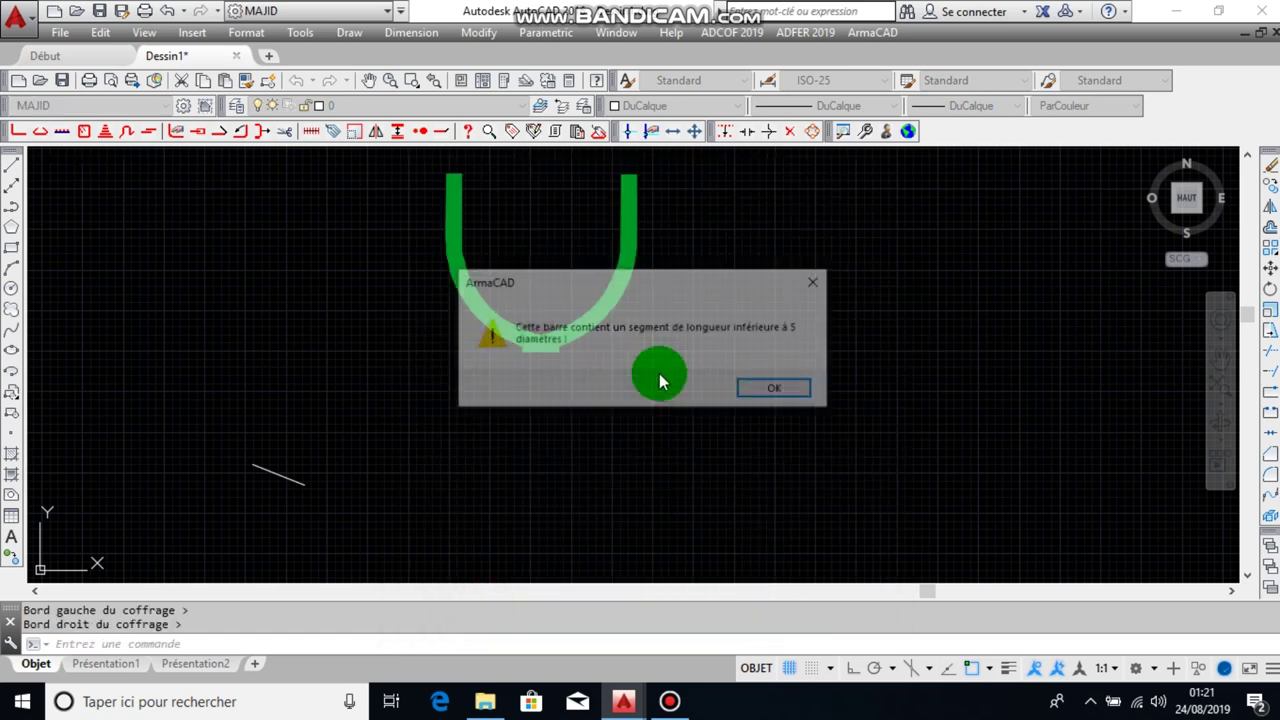
click(778, 390)
Step: Delete the short U-shaped 16 mm bar
scroll(530, 267, down, 2)
click(530, 267)
click(450, 250)
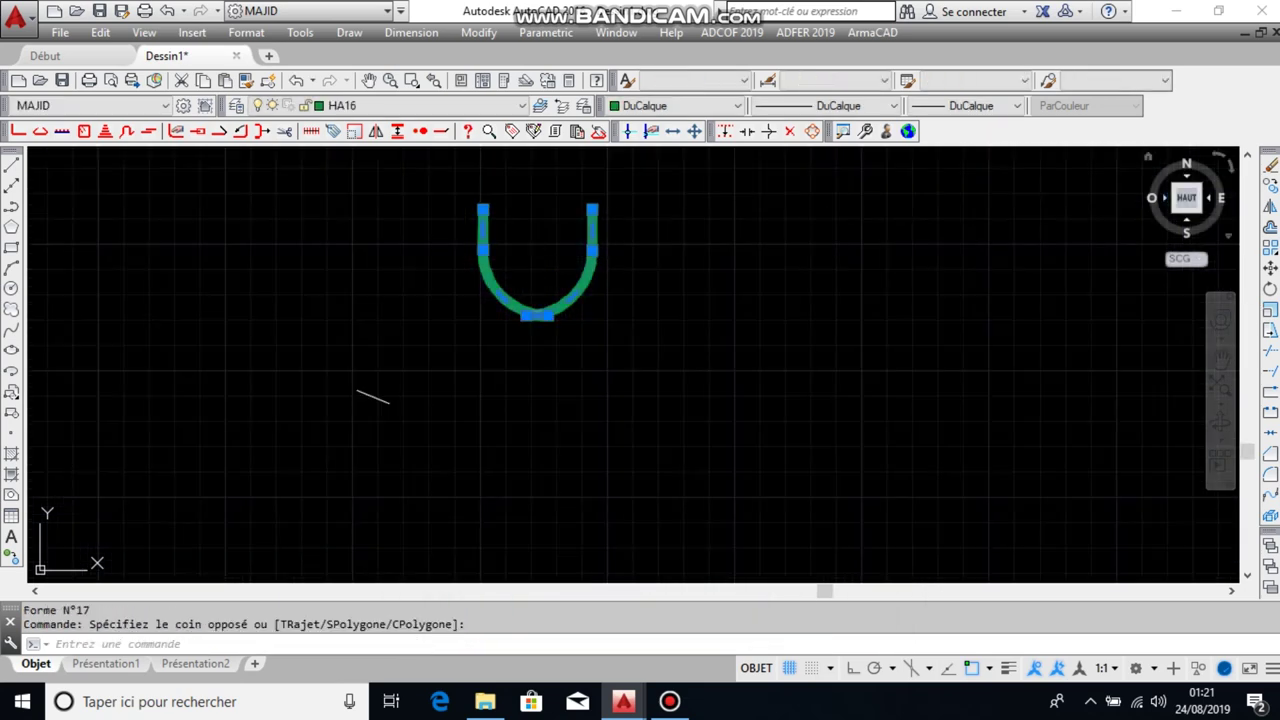
click(14, 162)
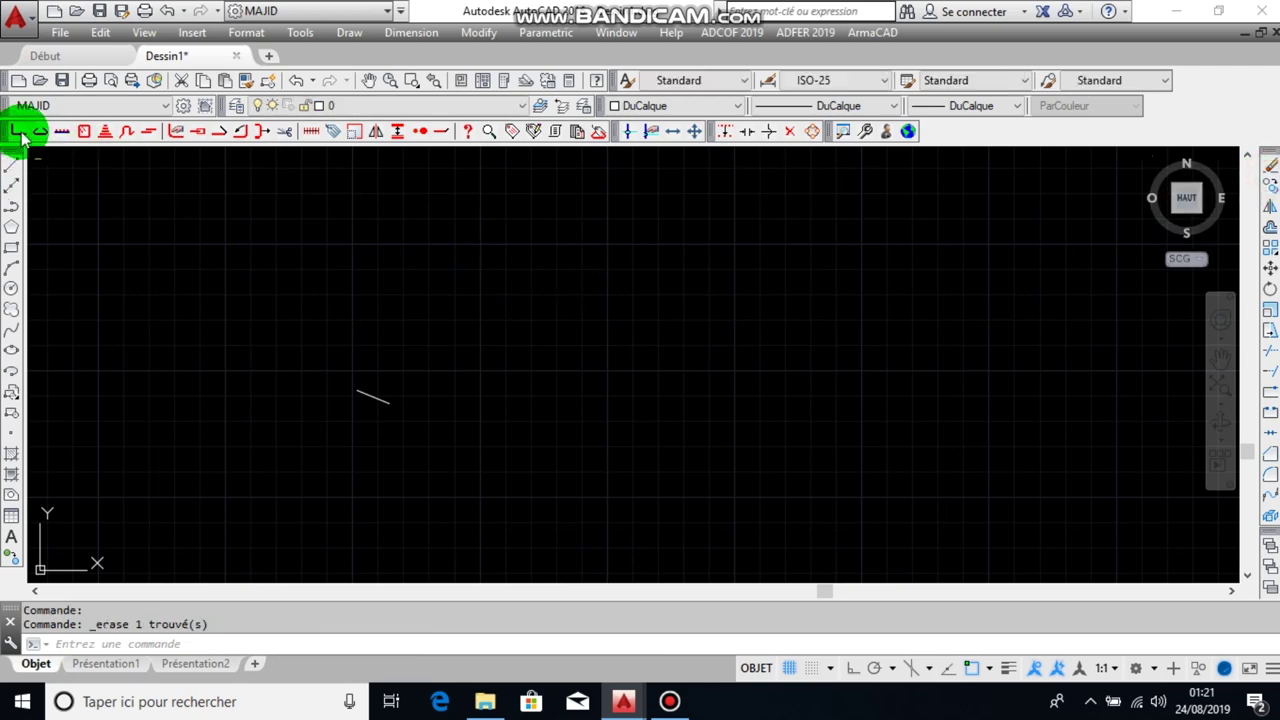
Step: Draw a wider 16 mm HA bar, Normal (Type 1) bending, with 90° hooks at the origin and the far end
click(20, 134)
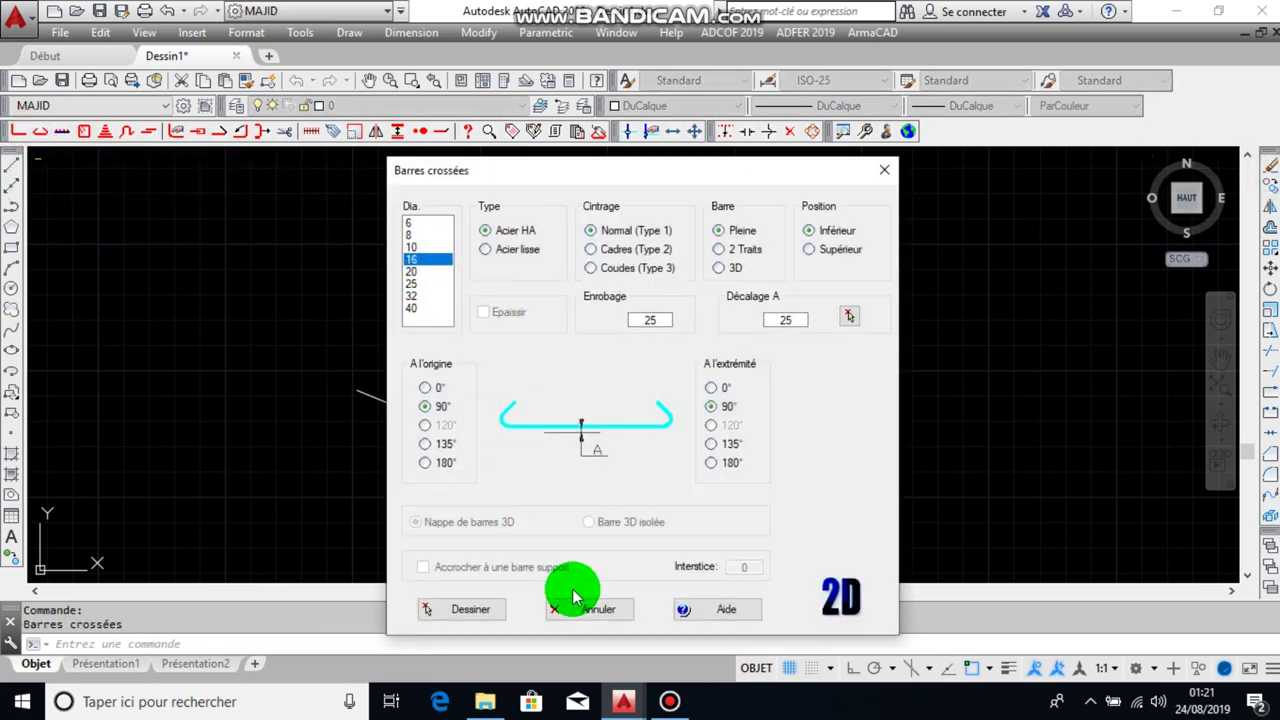
click(460, 609)
click(199, 326)
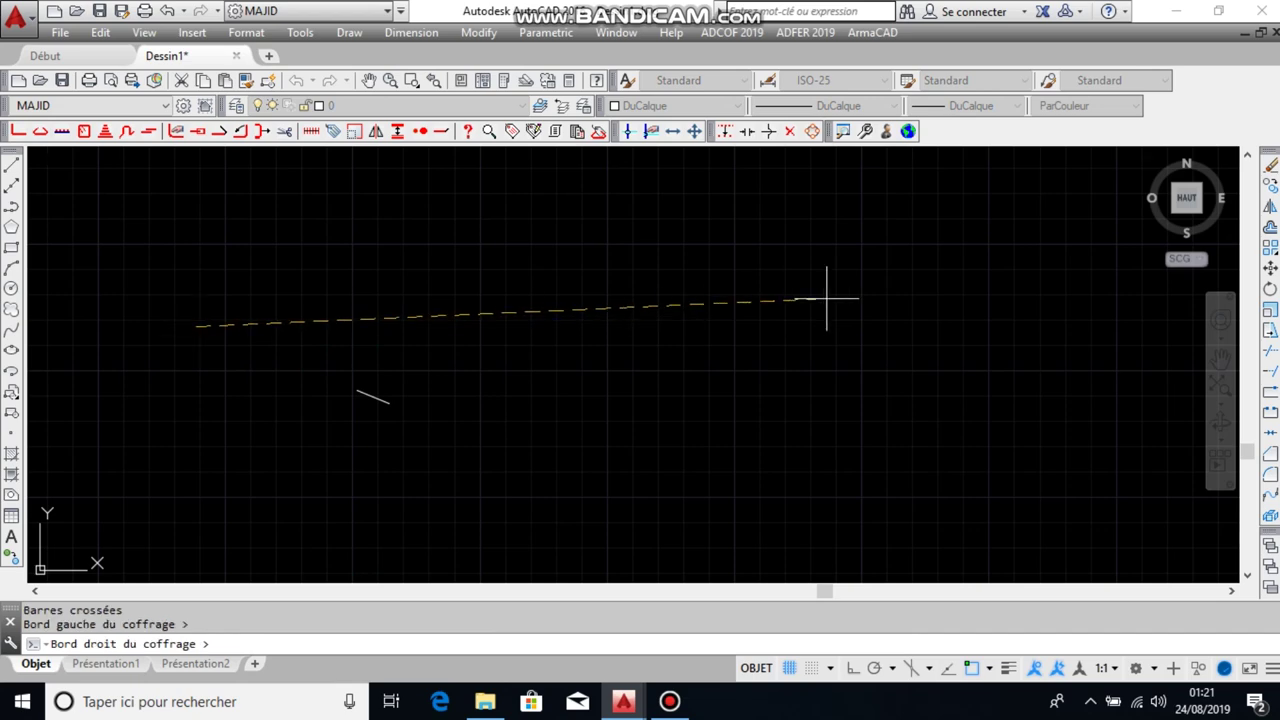
click(826, 298)
scroll(669, 466, down, 2)
scroll(841, 380, up, 5)
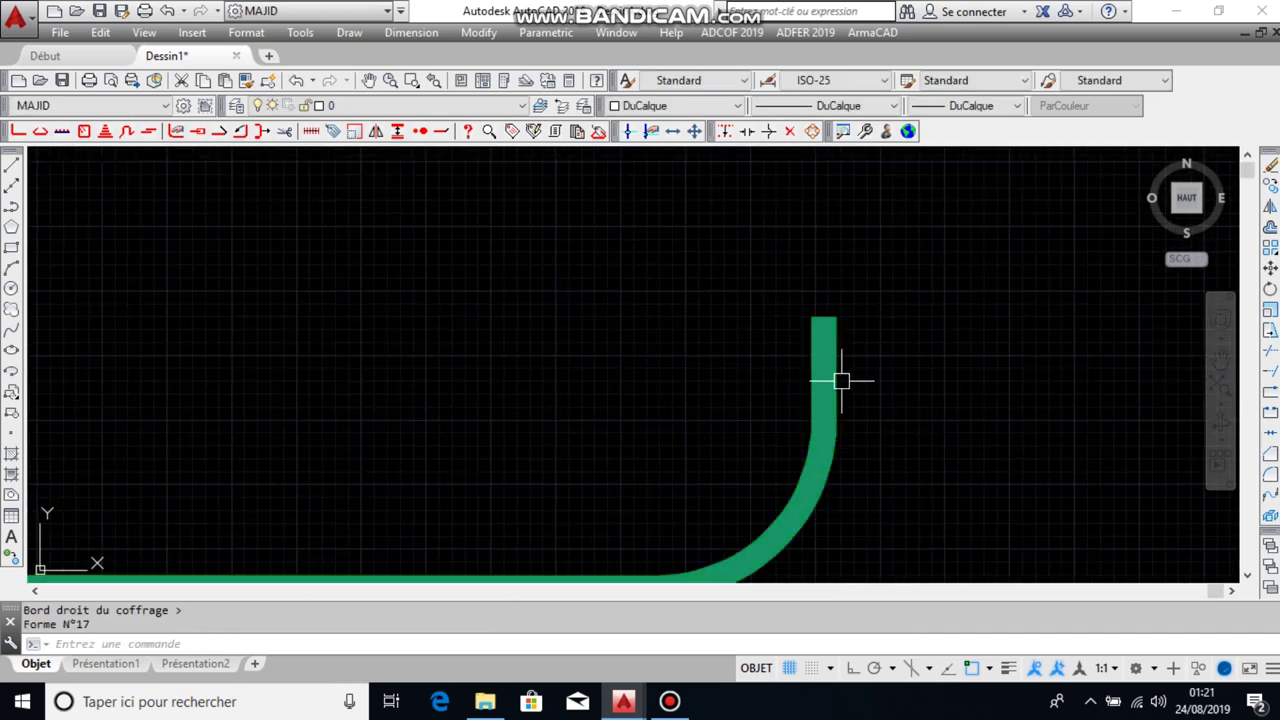
Step: Stretch the free end of the bar's east hook straight upwards with Ortho mode on
scroll(841, 380, down, 5)
click(884, 304)
click(768, 354)
scroll(810, 355, up, 5)
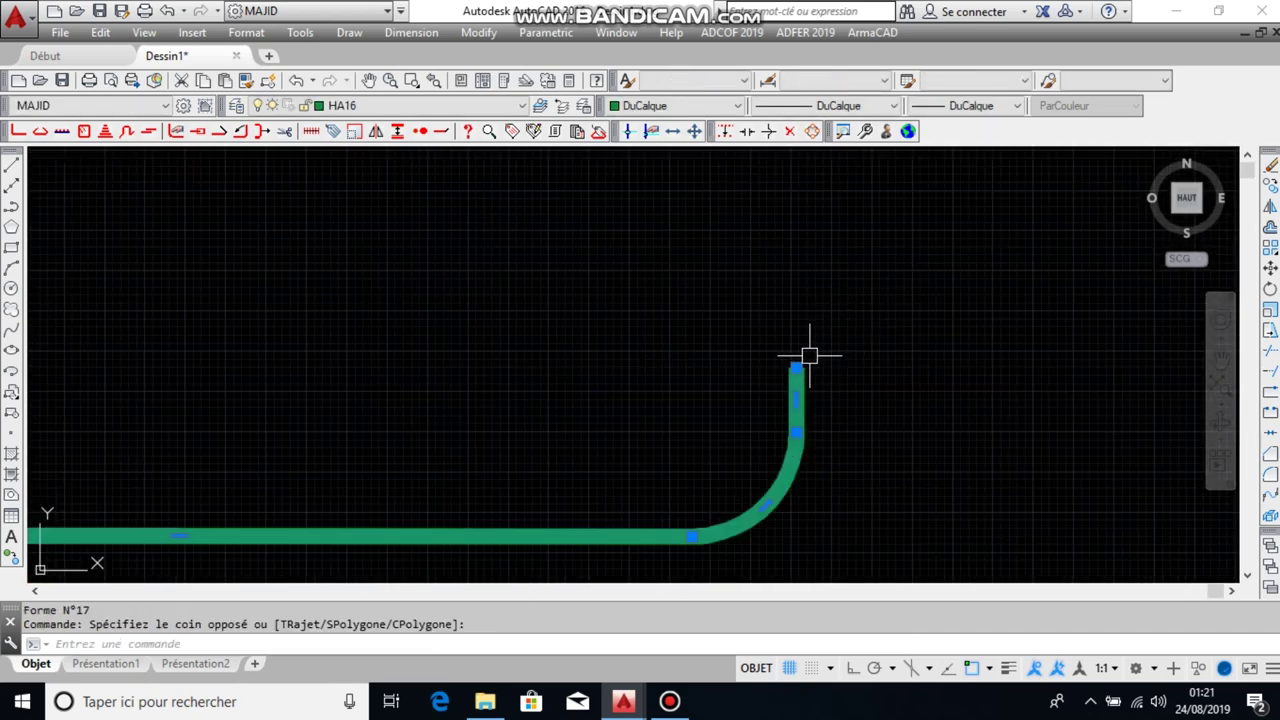
scroll(840, 330, down, 5)
scroll(826, 336, up, 5)
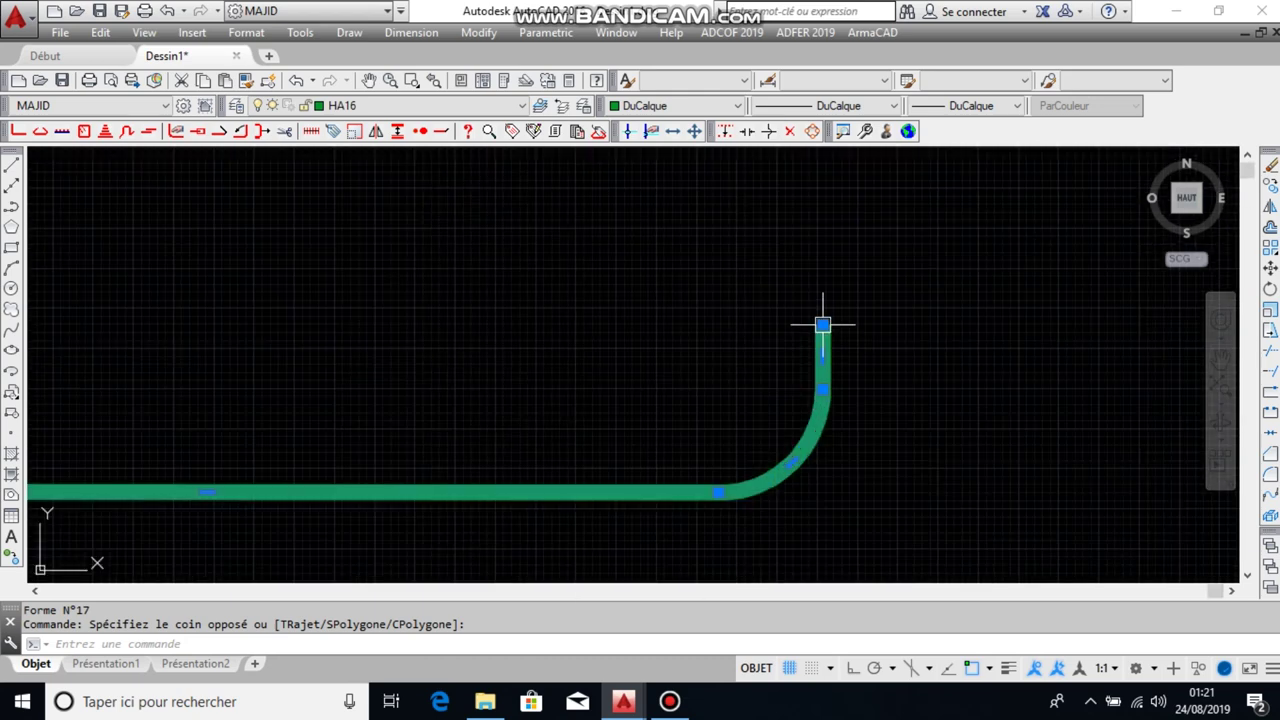
click(822, 324)
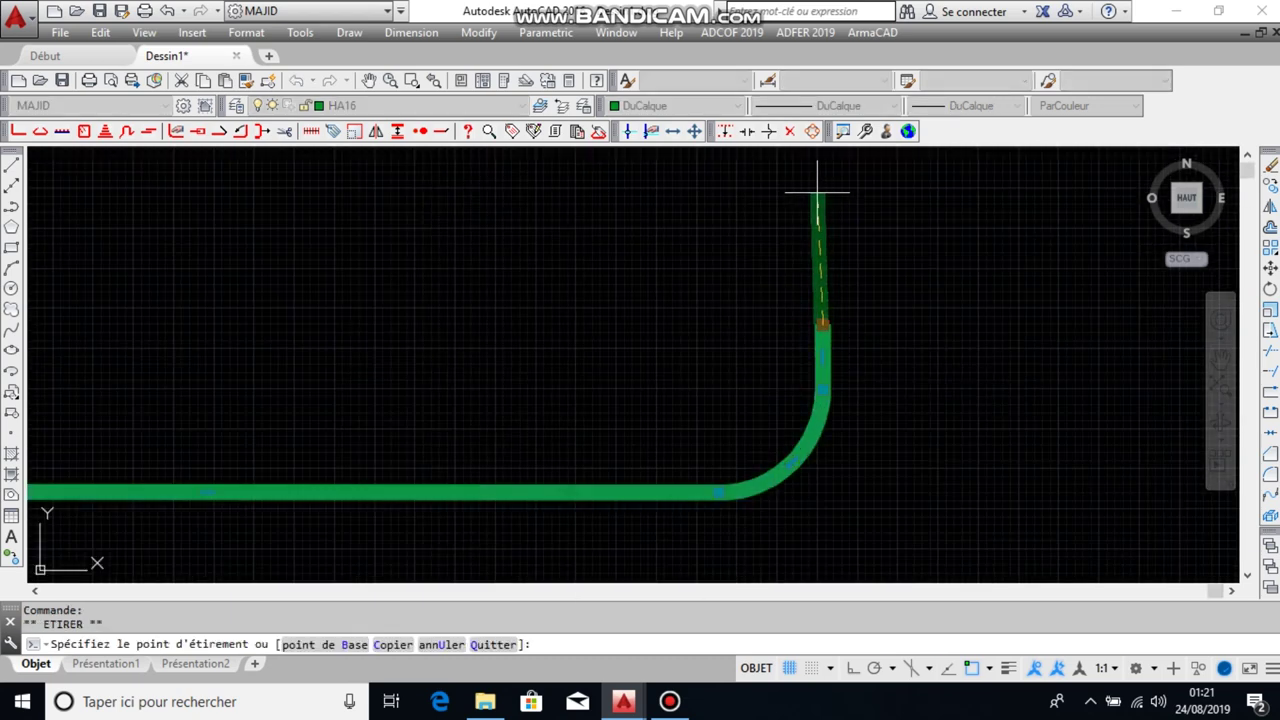
key(F8)
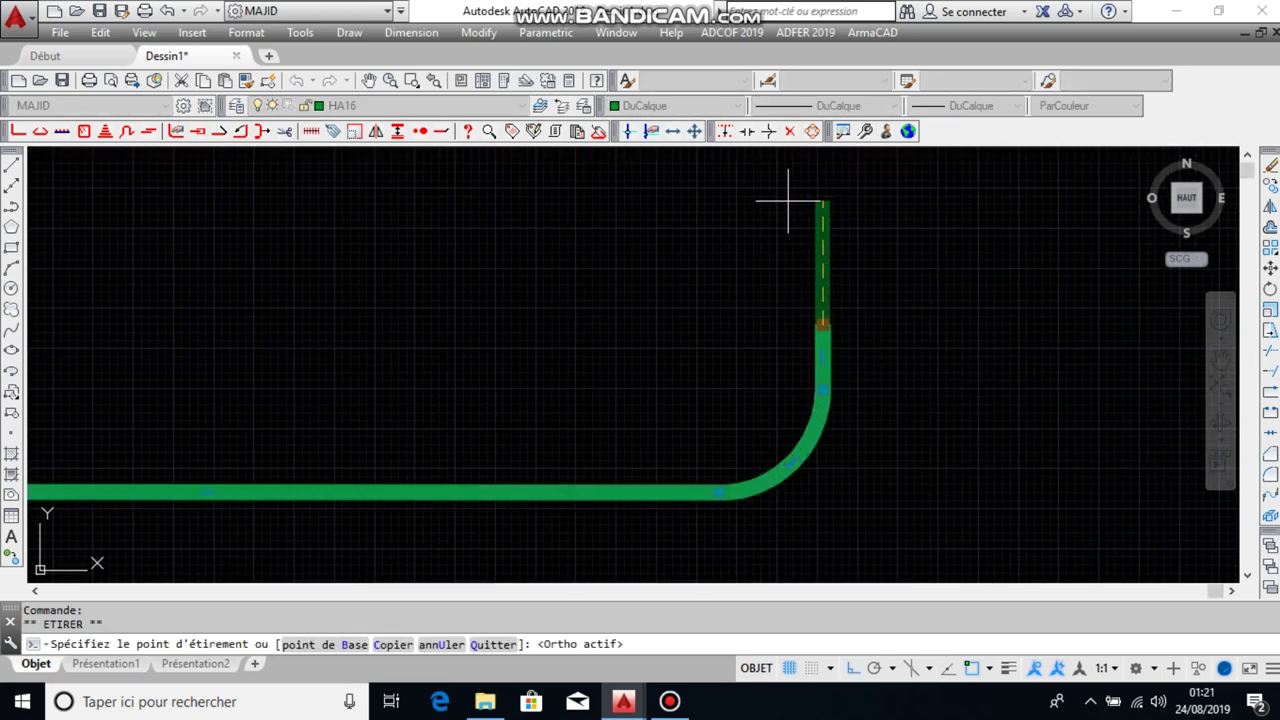
click(820, 205)
Step: Delete the hooked bar together with the leftover line segment
scroll(823, 400, down, 5)
click(571, 520)
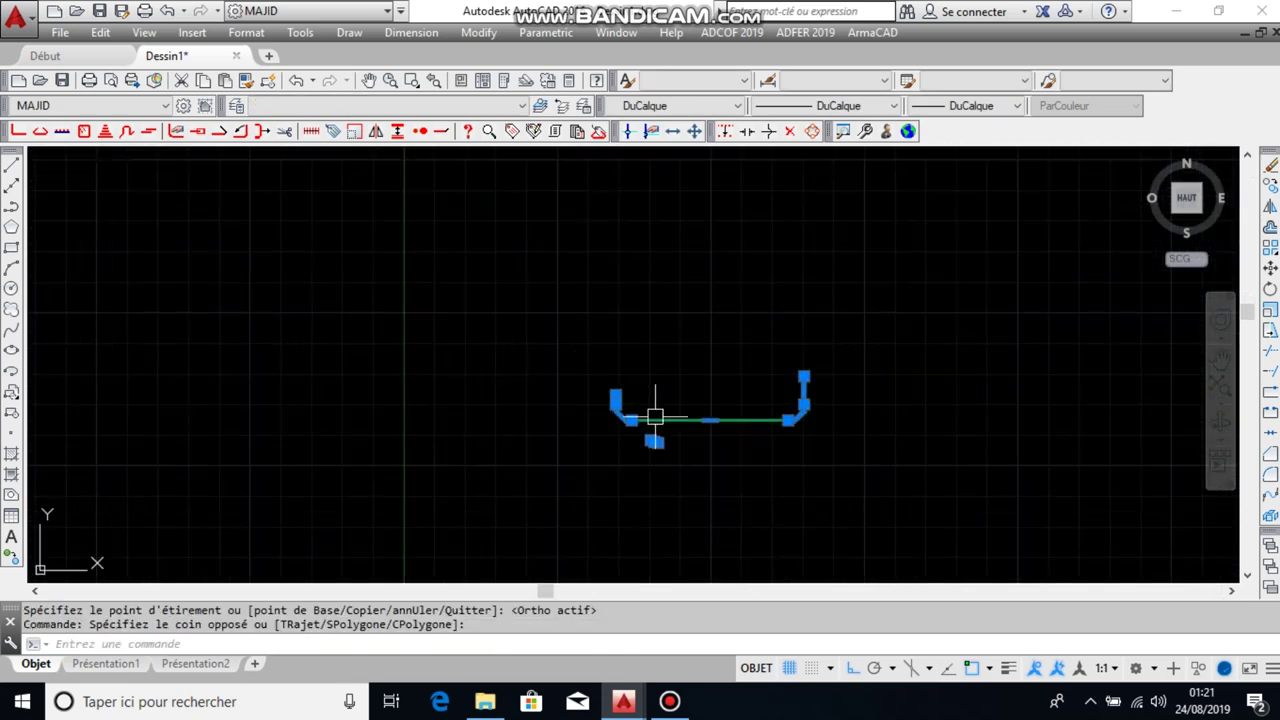
key(Delete)
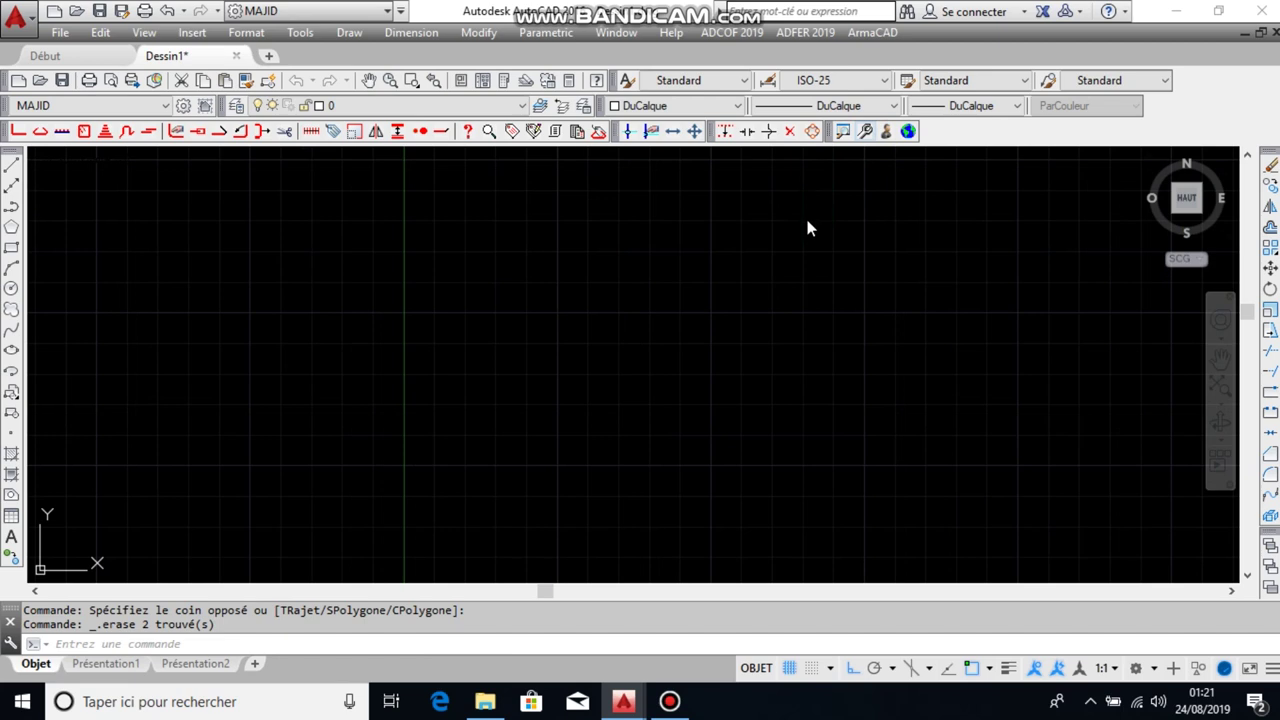
Step: Examine the anchorage and stirrup hook lengths of the 8, 10 and 12 mm bars in the project configuration
click(680, 288)
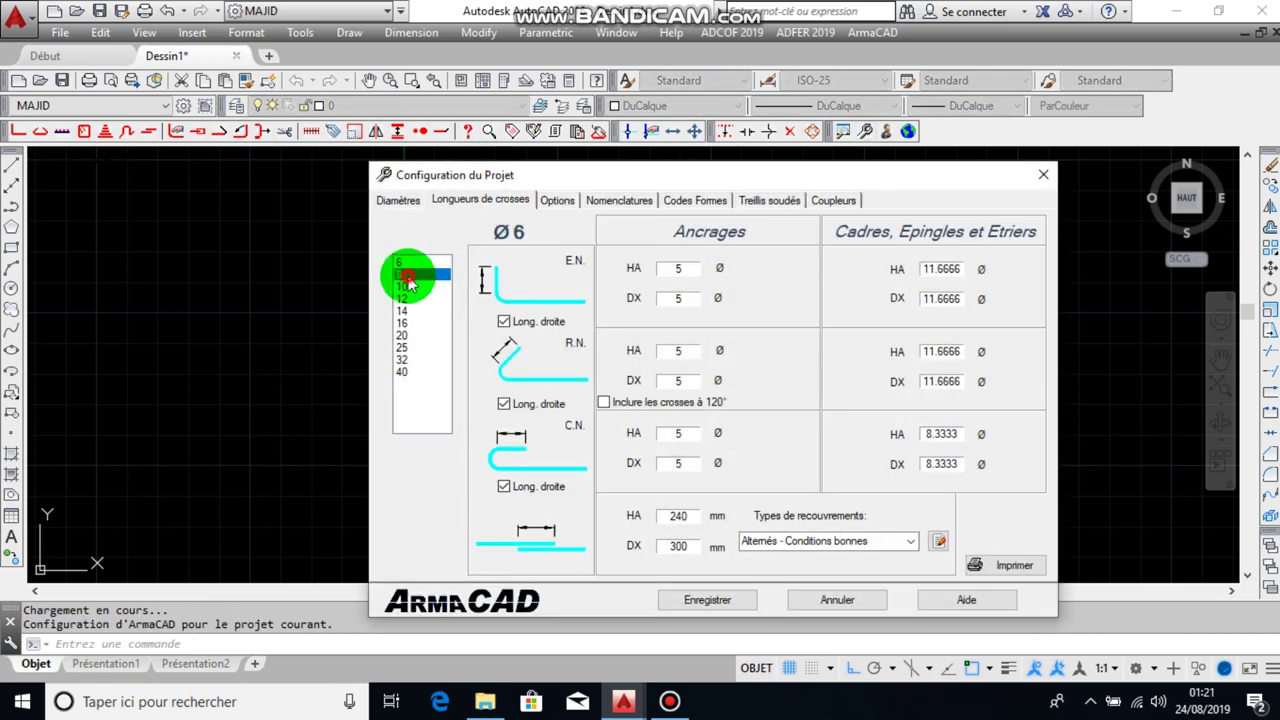
click(408, 286)
click(435, 298)
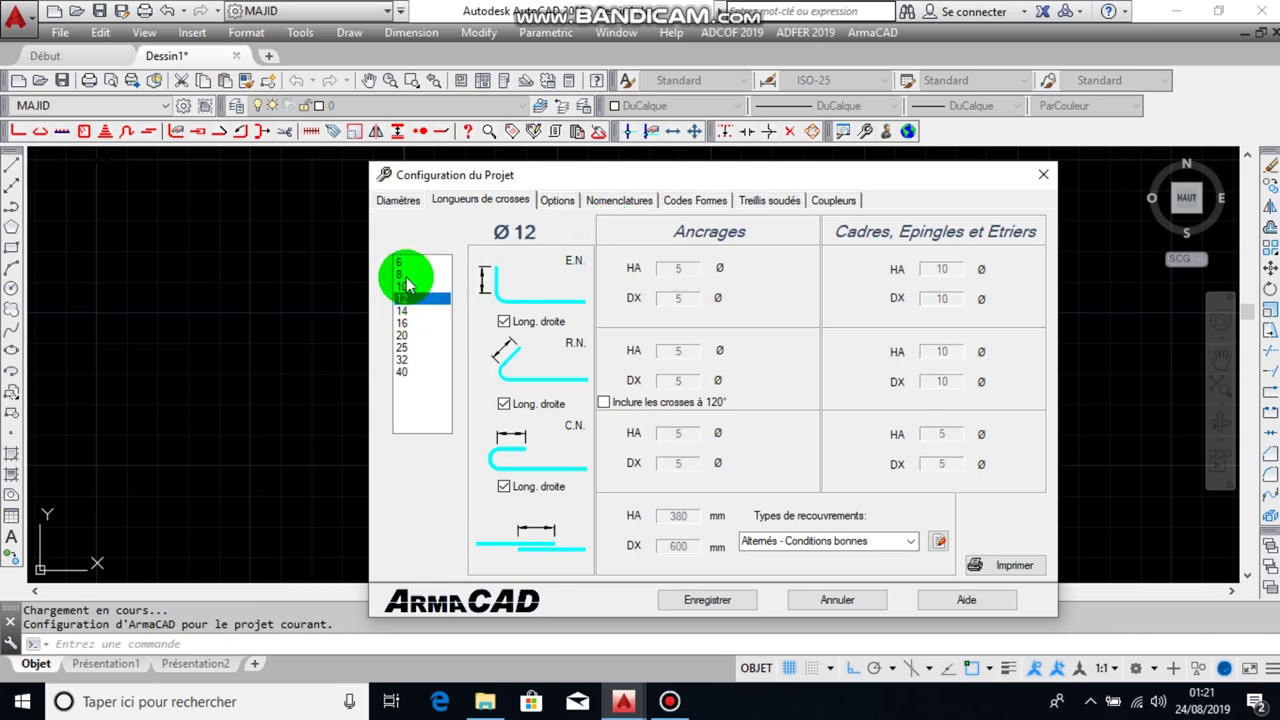
Step: Activate the 12 mm and 14 mm diameters and save the project configuration
click(398, 200)
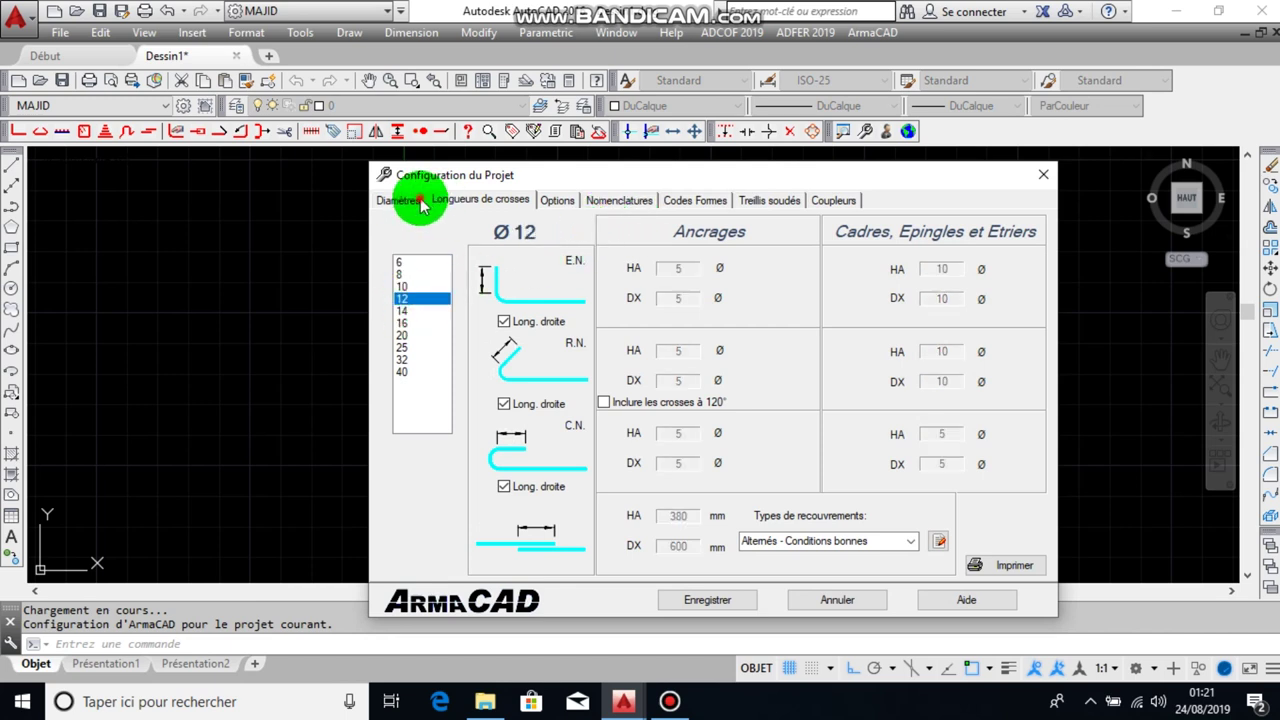
click(412, 287)
click(420, 298)
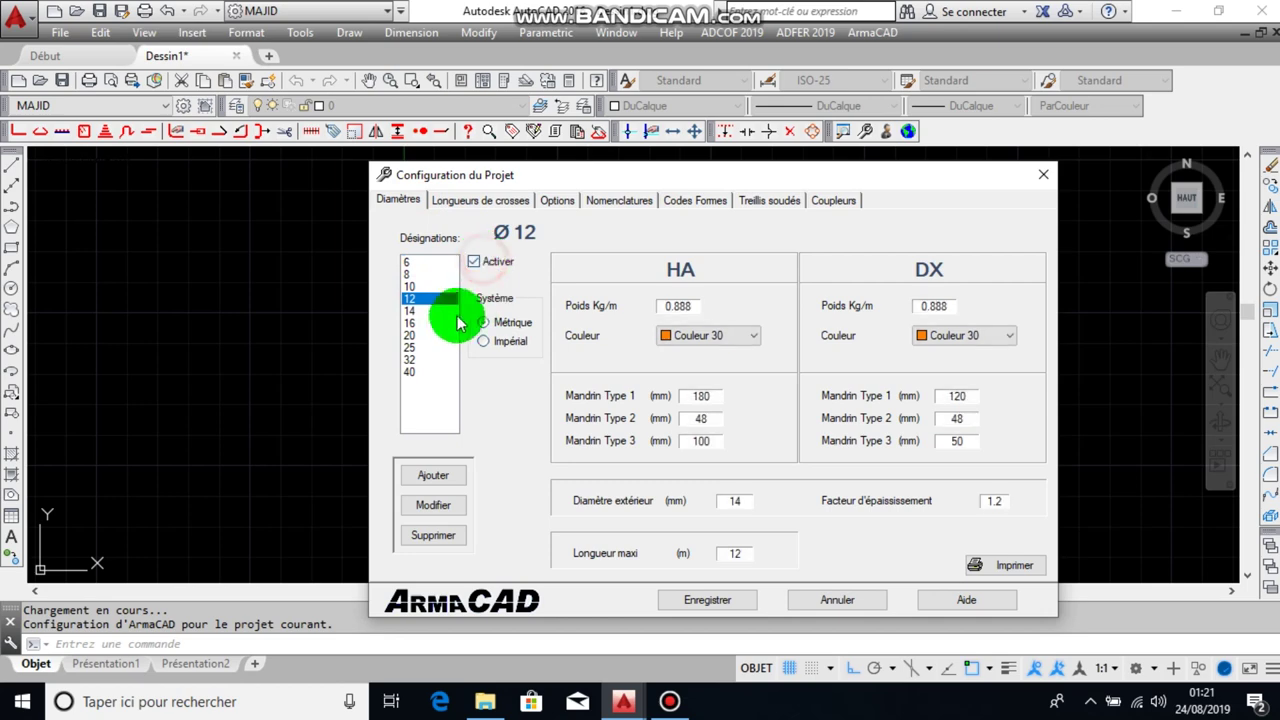
click(420, 311)
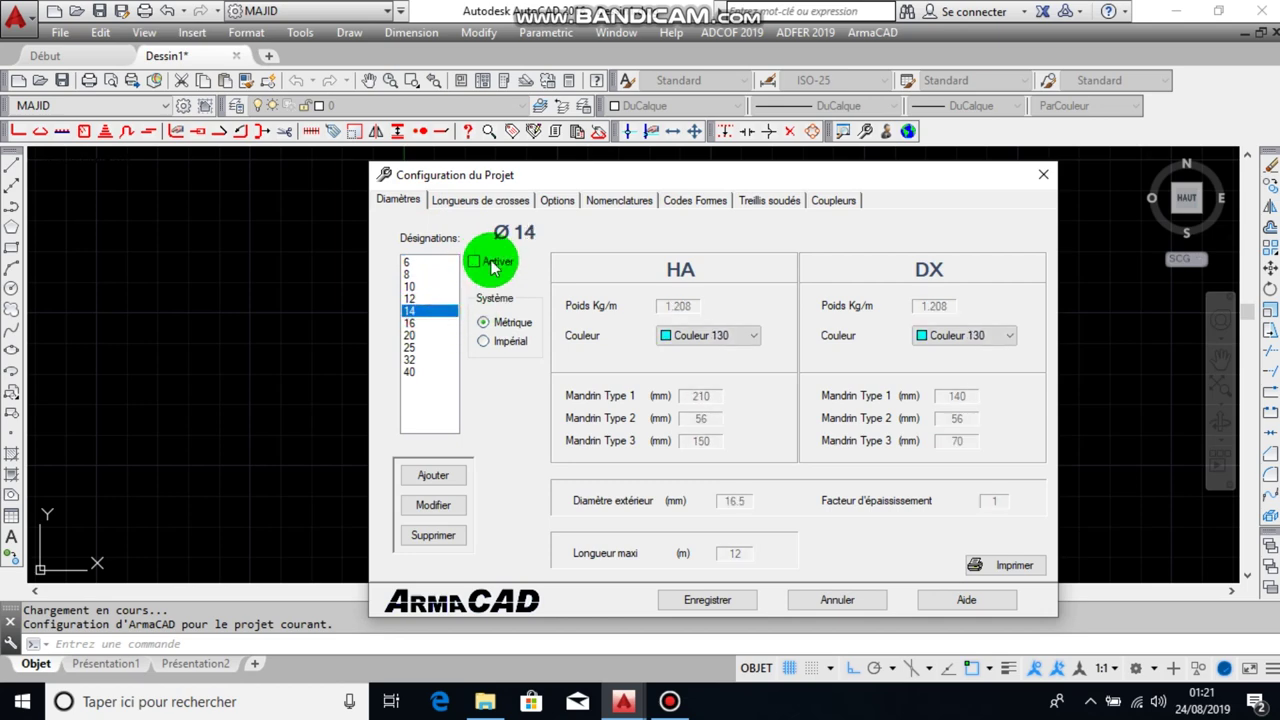
click(713, 603)
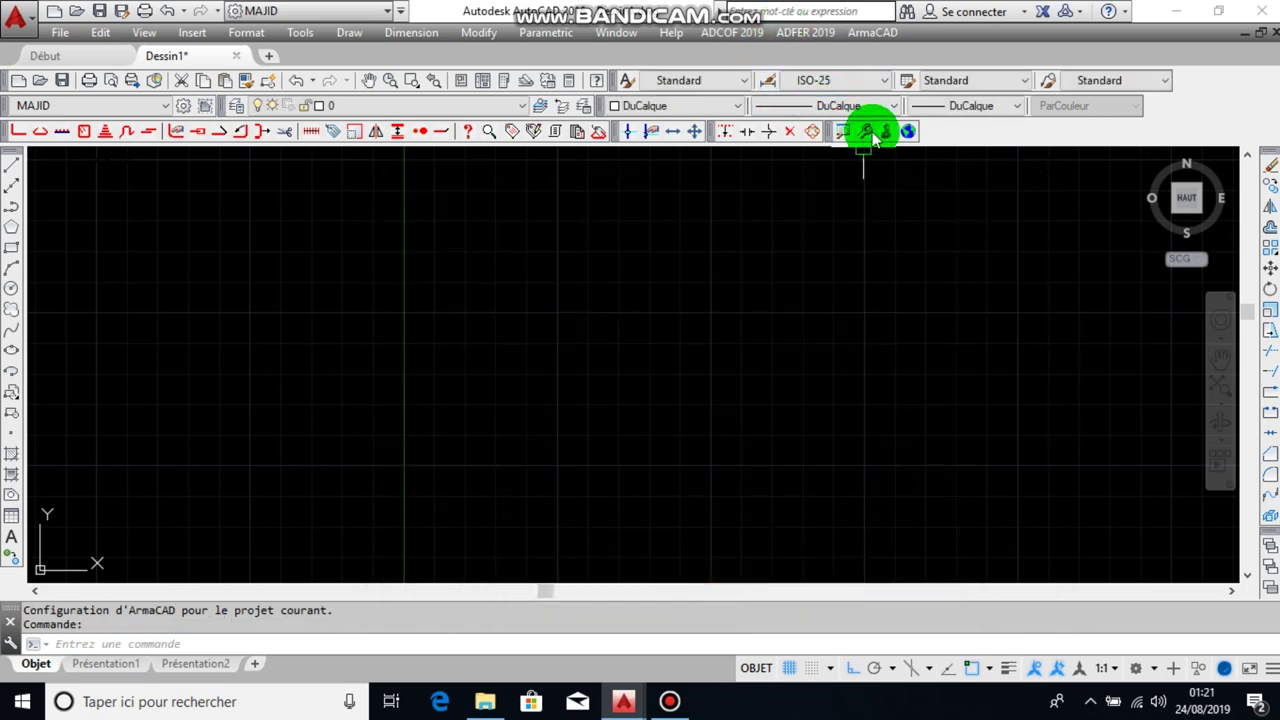
Step: Examine the hook lengths, drawing layer names and the HA and DX layer prefixes in the project configuration
click(866, 131)
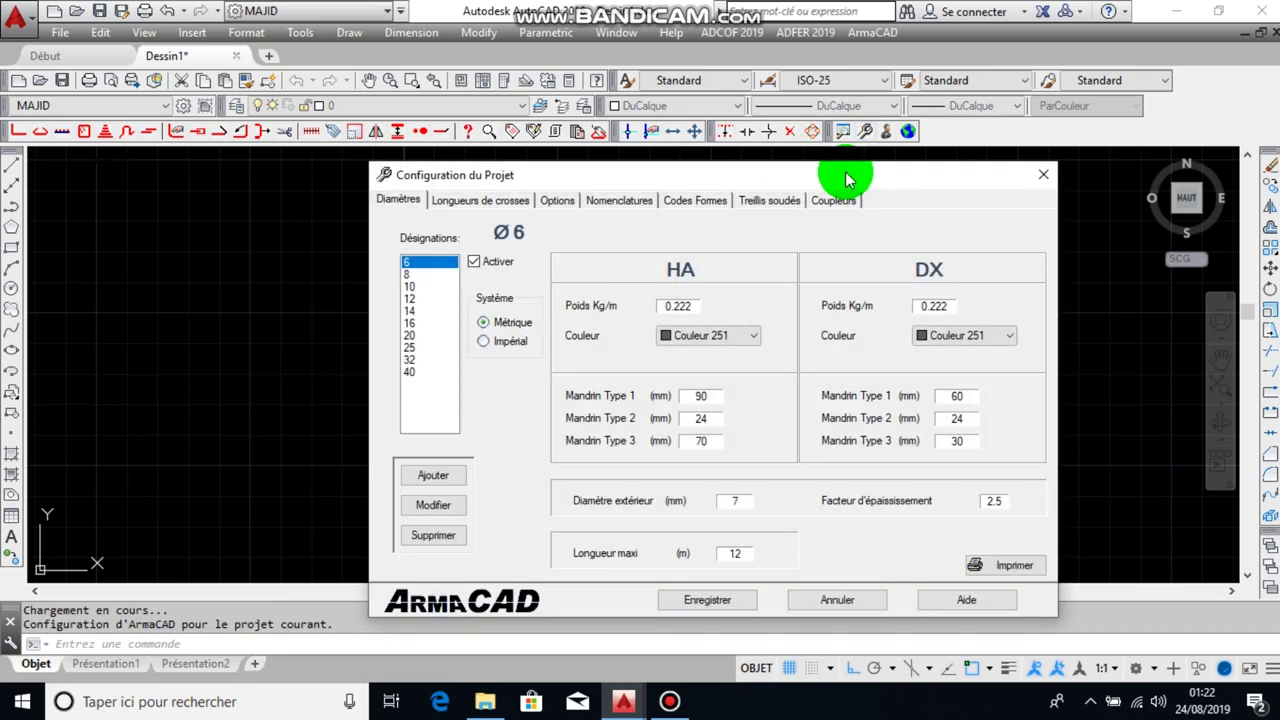
click(783, 240)
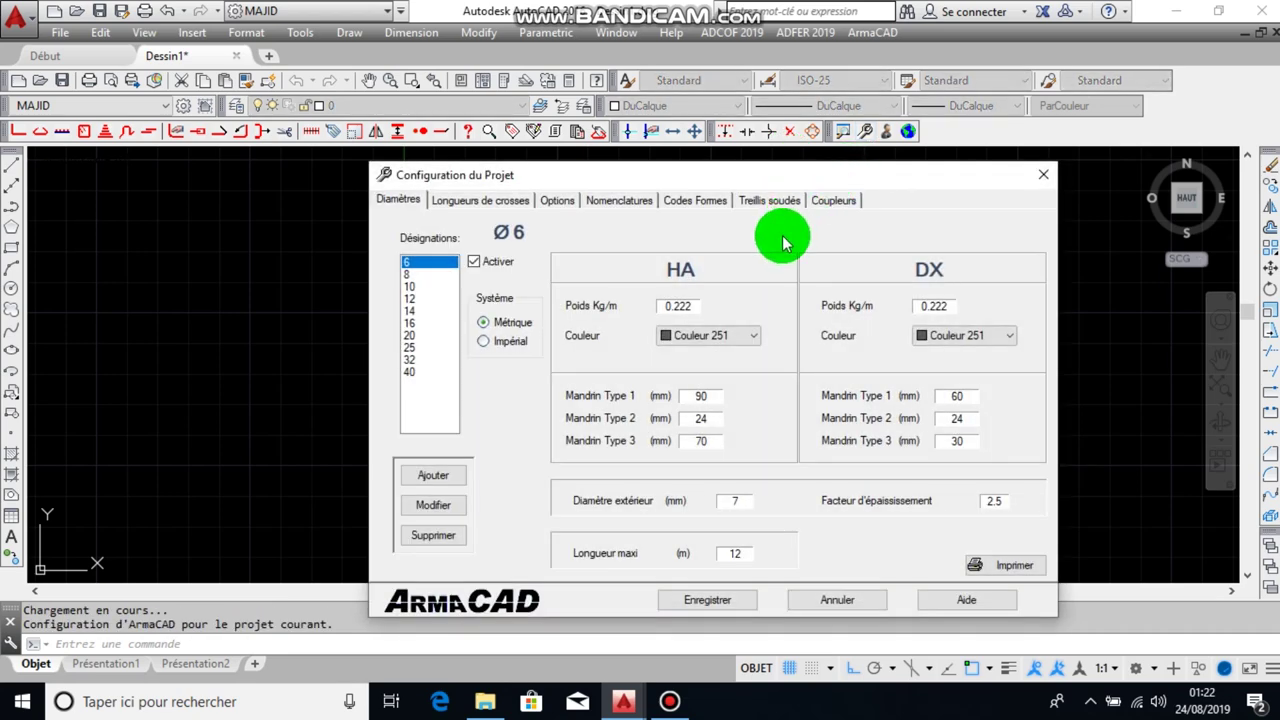
click(489, 197)
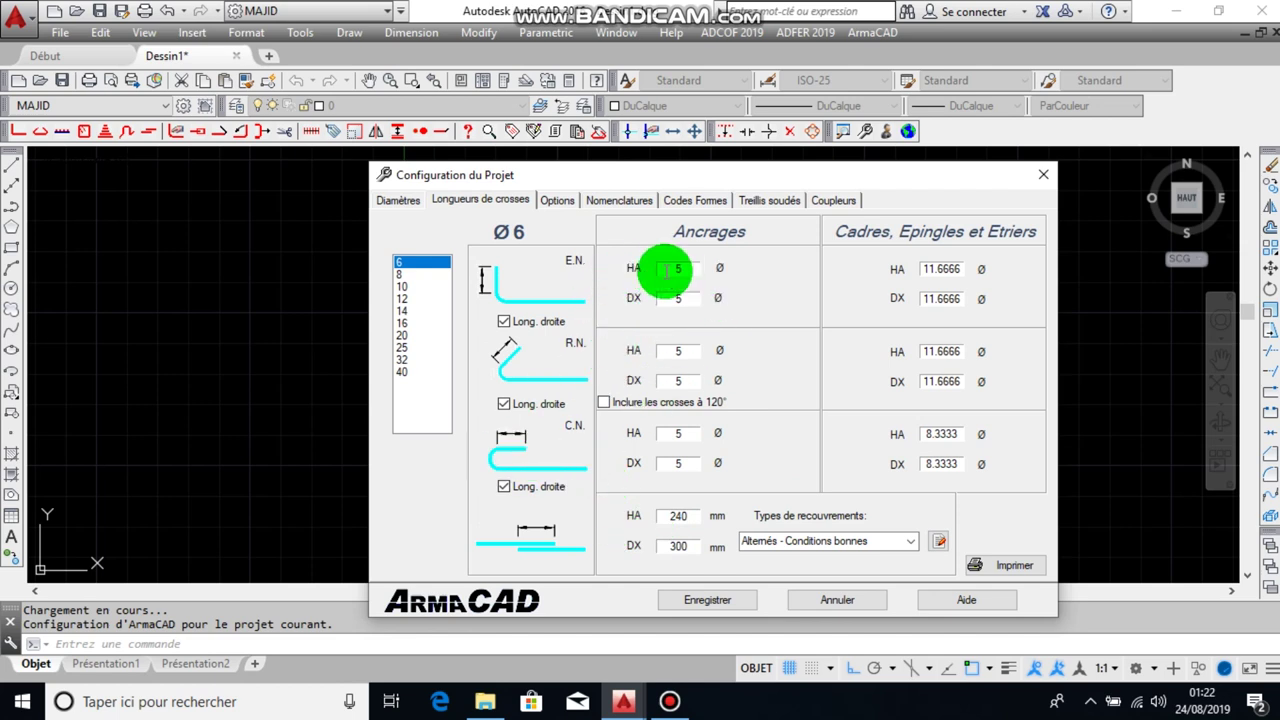
click(558, 200)
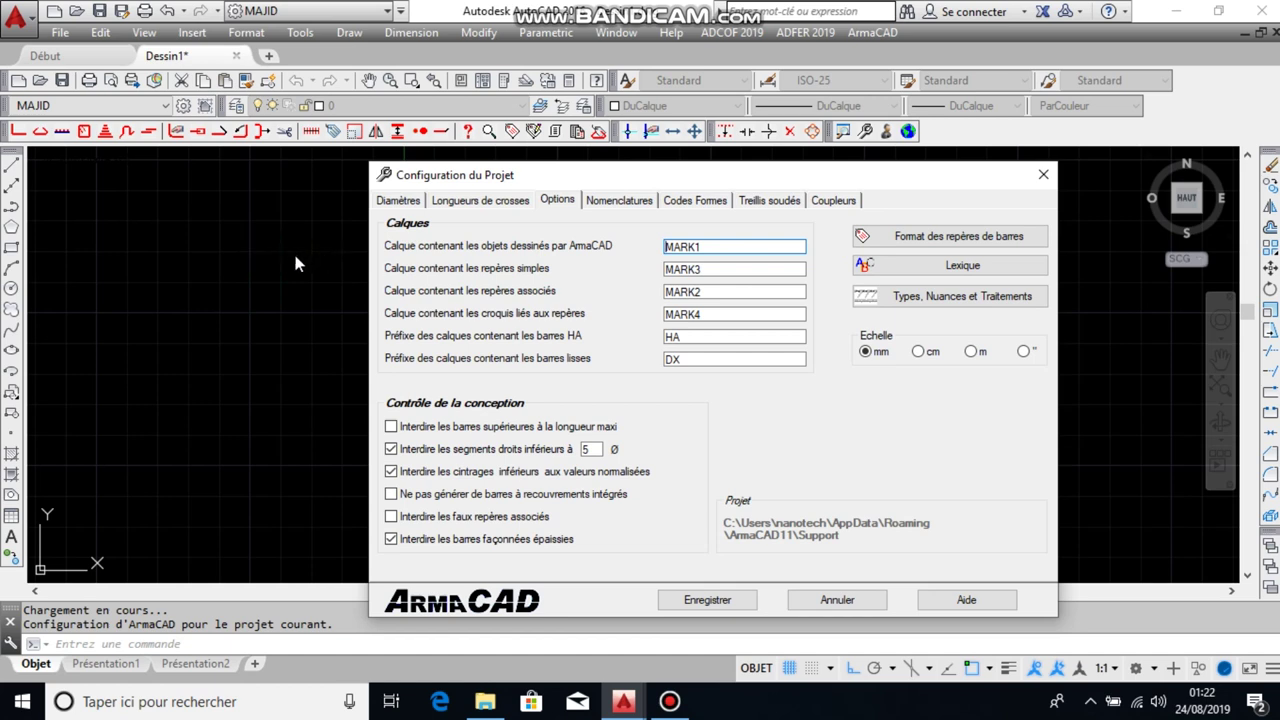
double_click(714, 243)
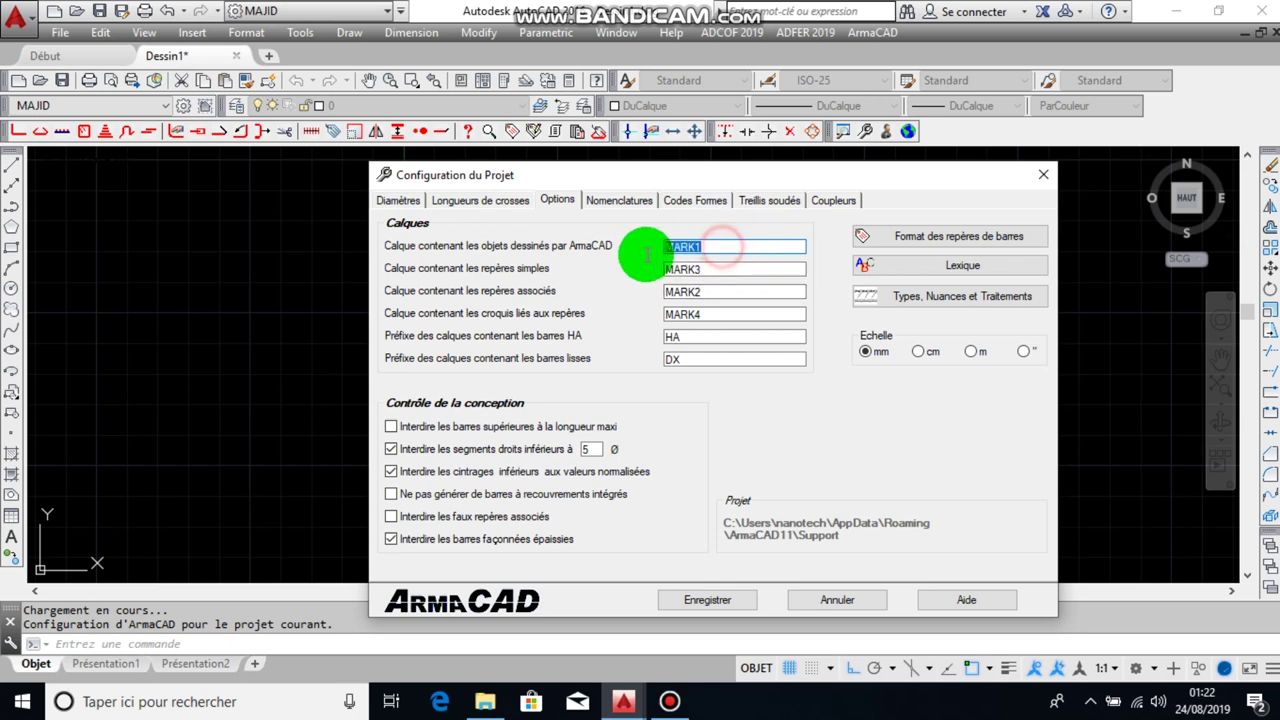
drag(661, 256, 707, 247)
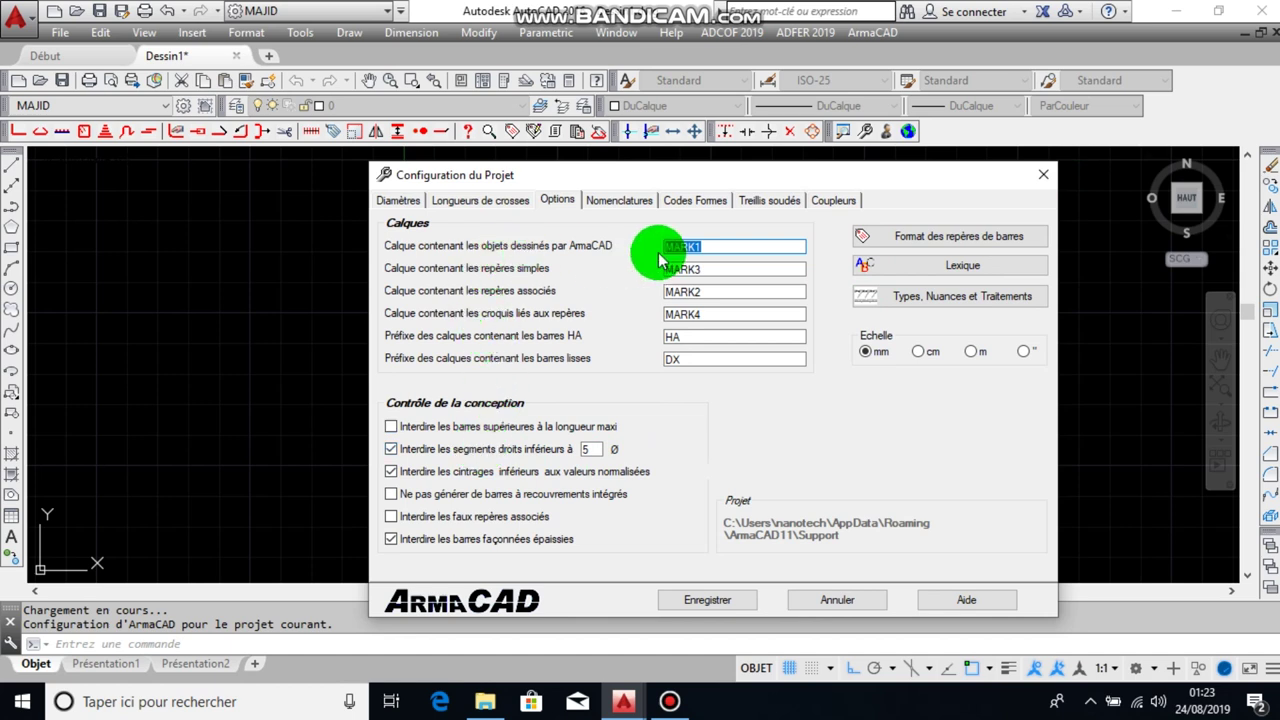
double_click(686, 337)
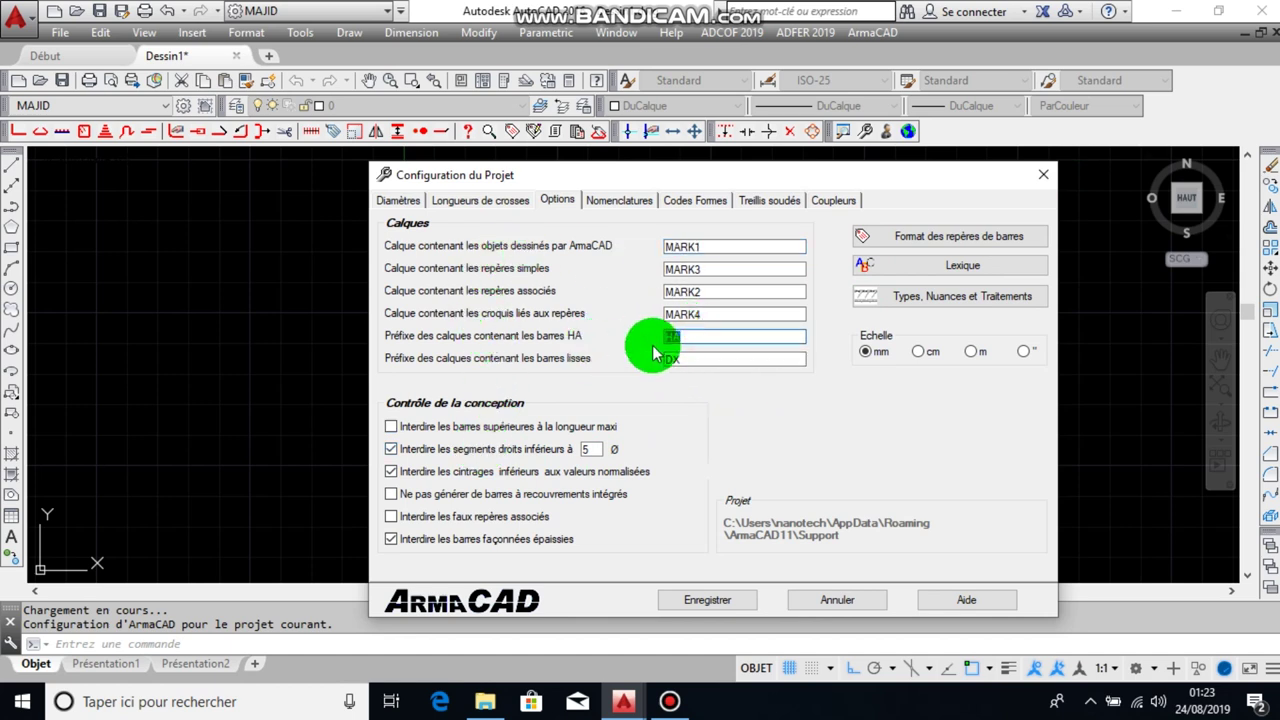
double_click(702, 360)
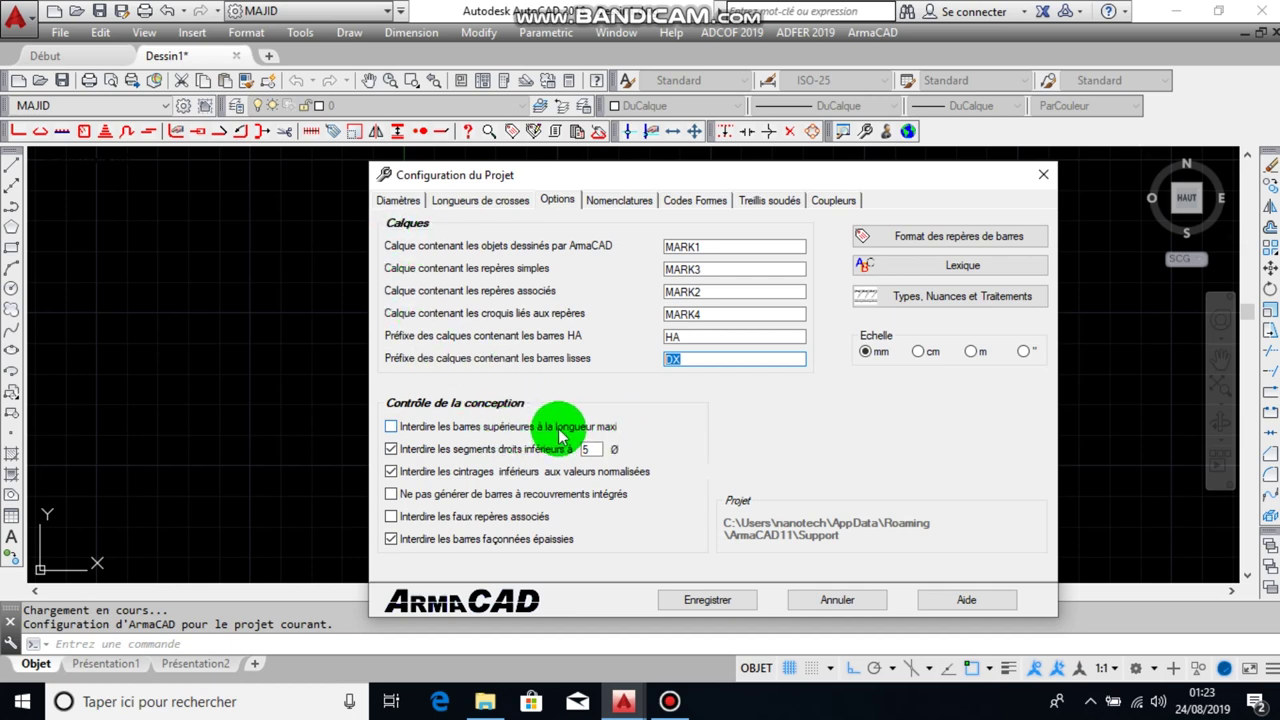
Step: Enable the design control that forbids bars longer than the maximum length, and save the project configuration
click(392, 428)
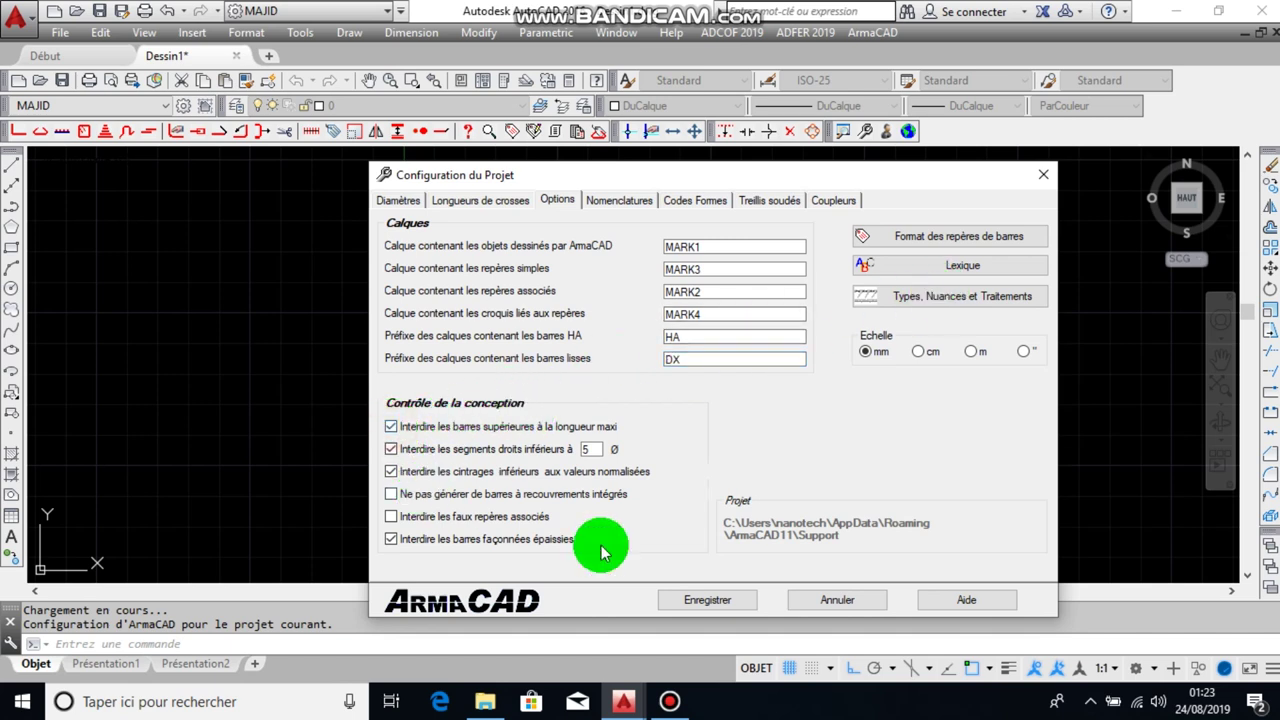
click(710, 600)
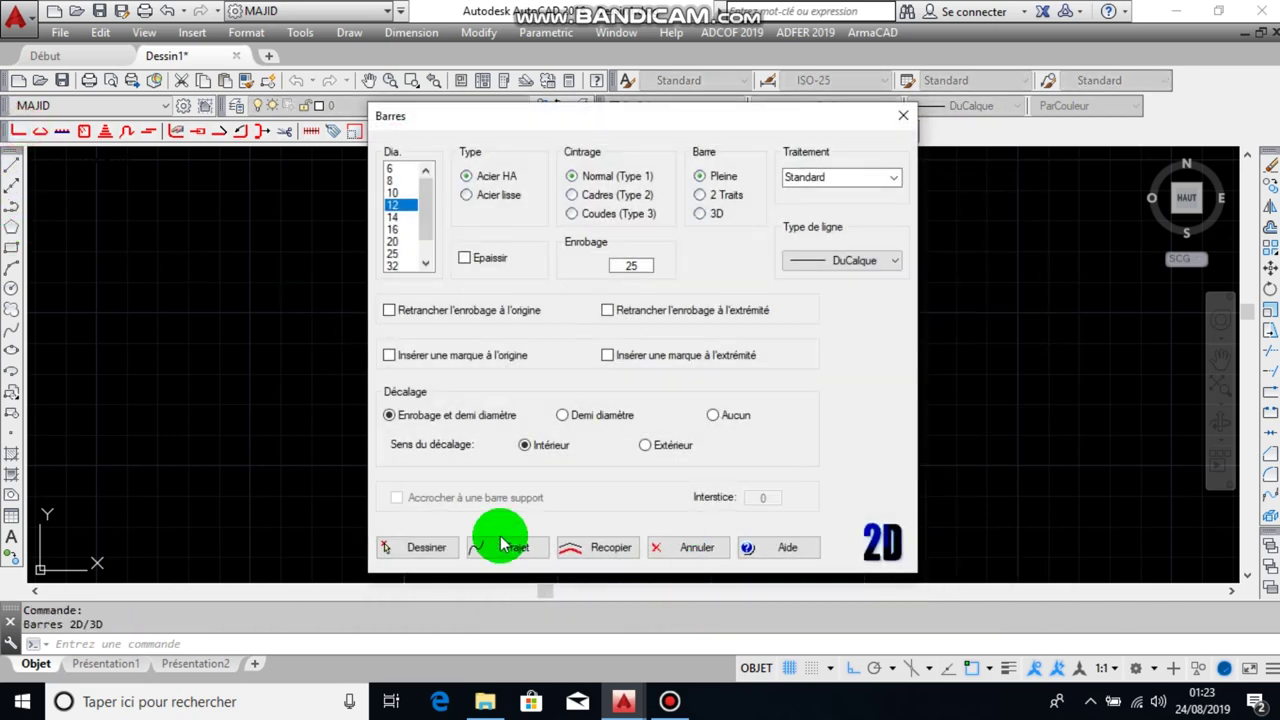
Step: Try to draw a straight 12 mm HA bar 13 units long with the project scale in millimetres
click(420, 543)
click(207, 296)
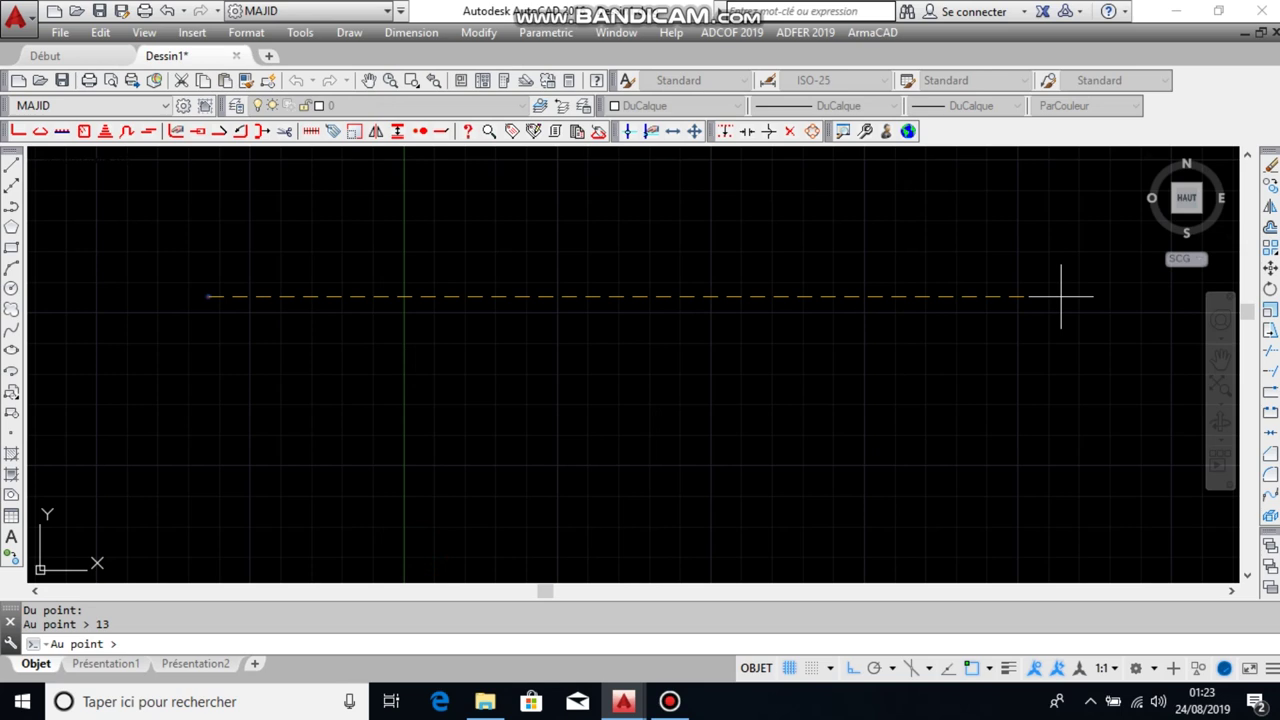
click(200, 329)
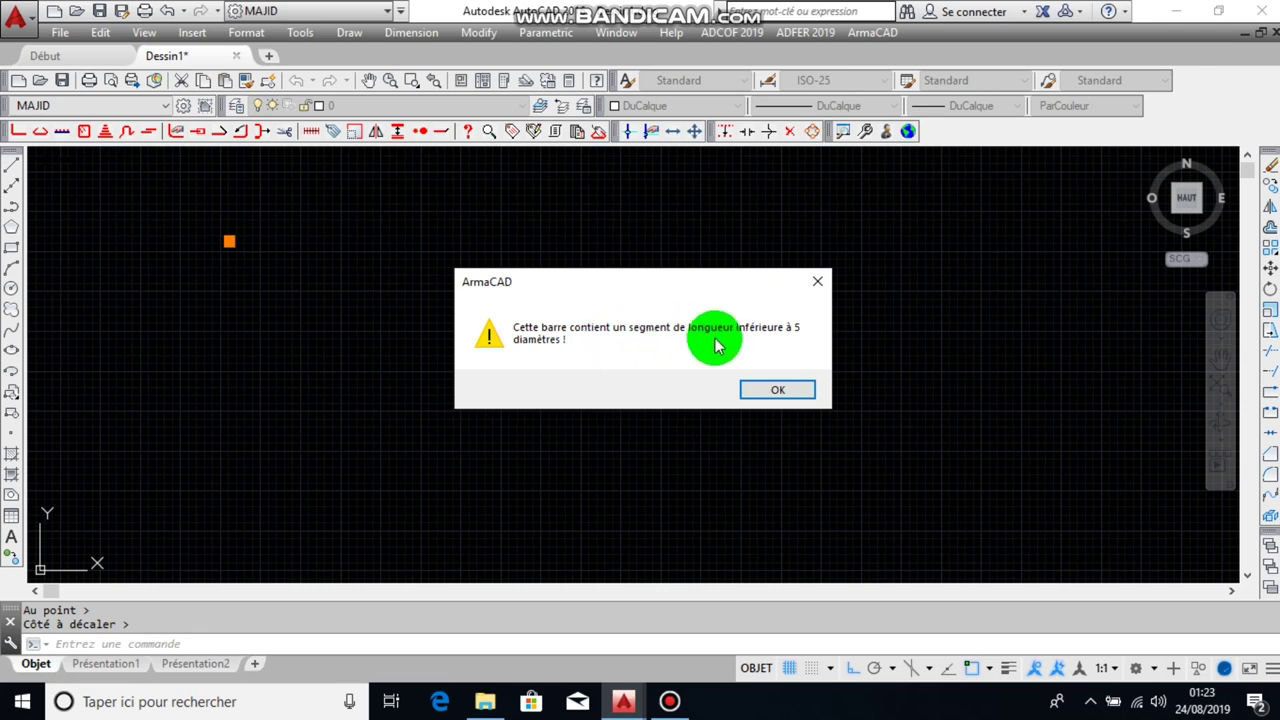
click(778, 393)
Step: Delete the tiny 12 mm test bar from the drawing
scroll(300, 230, up, 5)
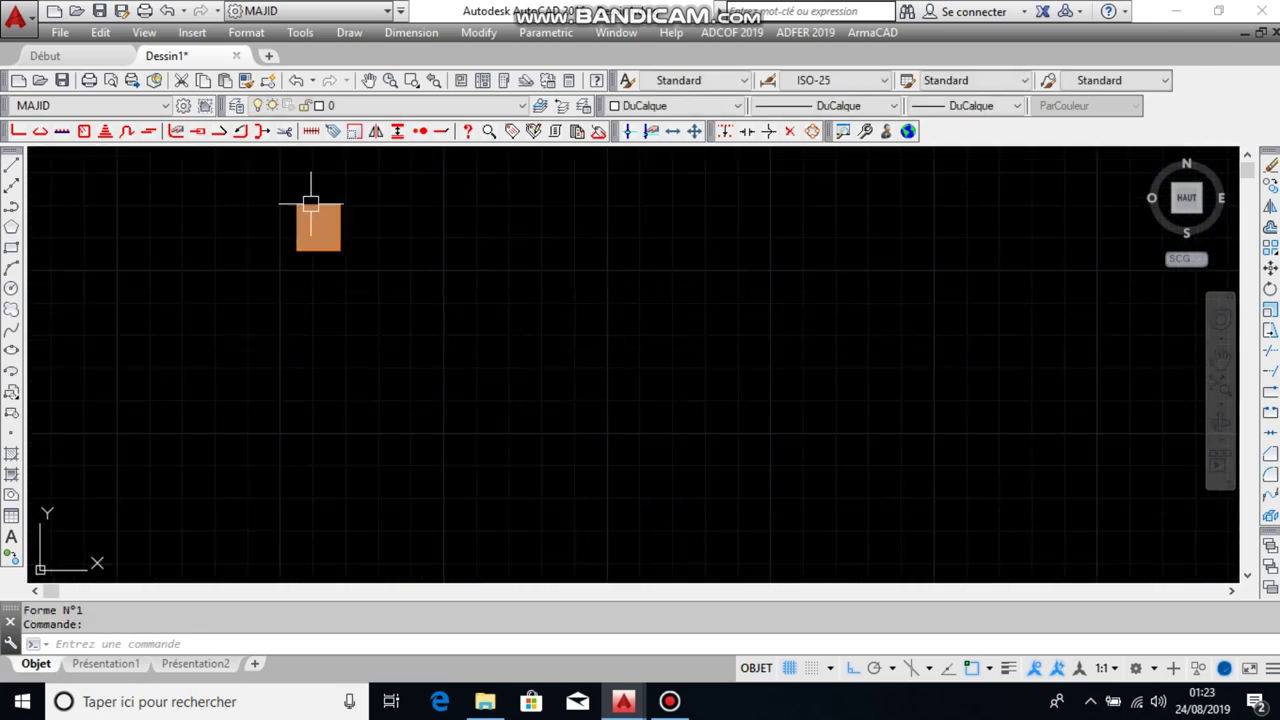
drag(309, 194, 292, 298)
key(Delete)
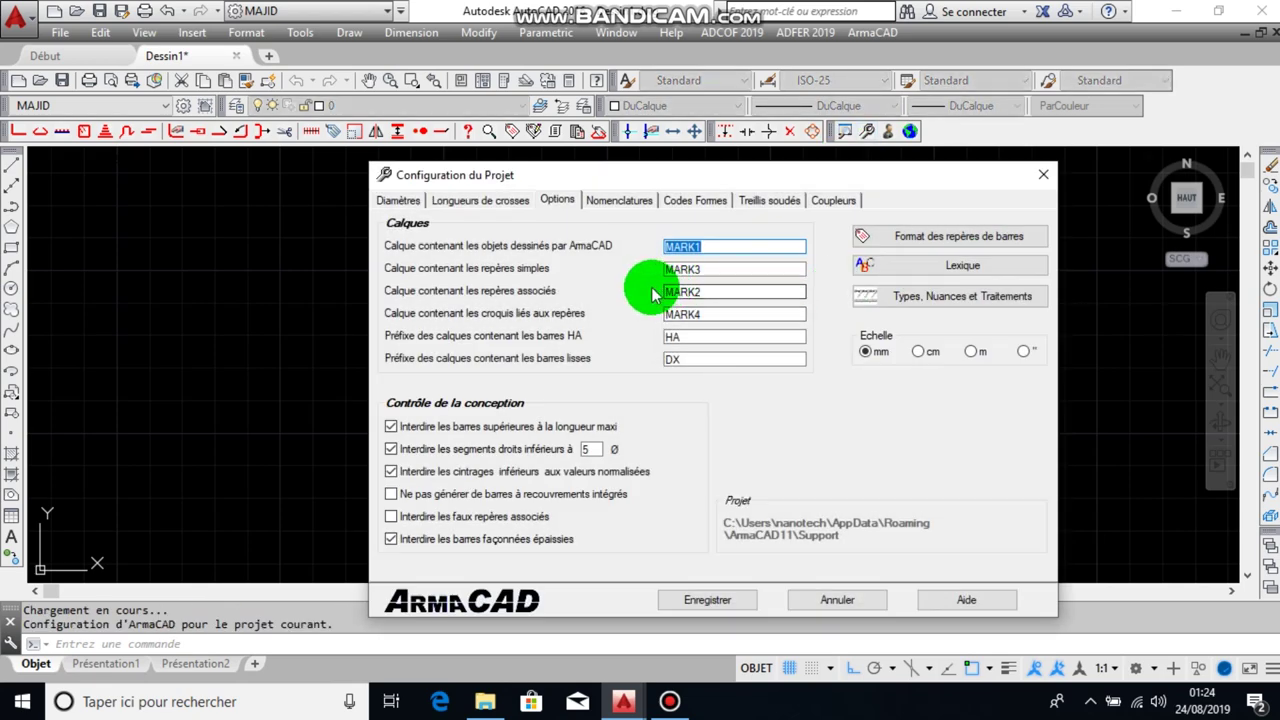
Step: Set the project scale to metres in the project configuration and save it
click(619, 200)
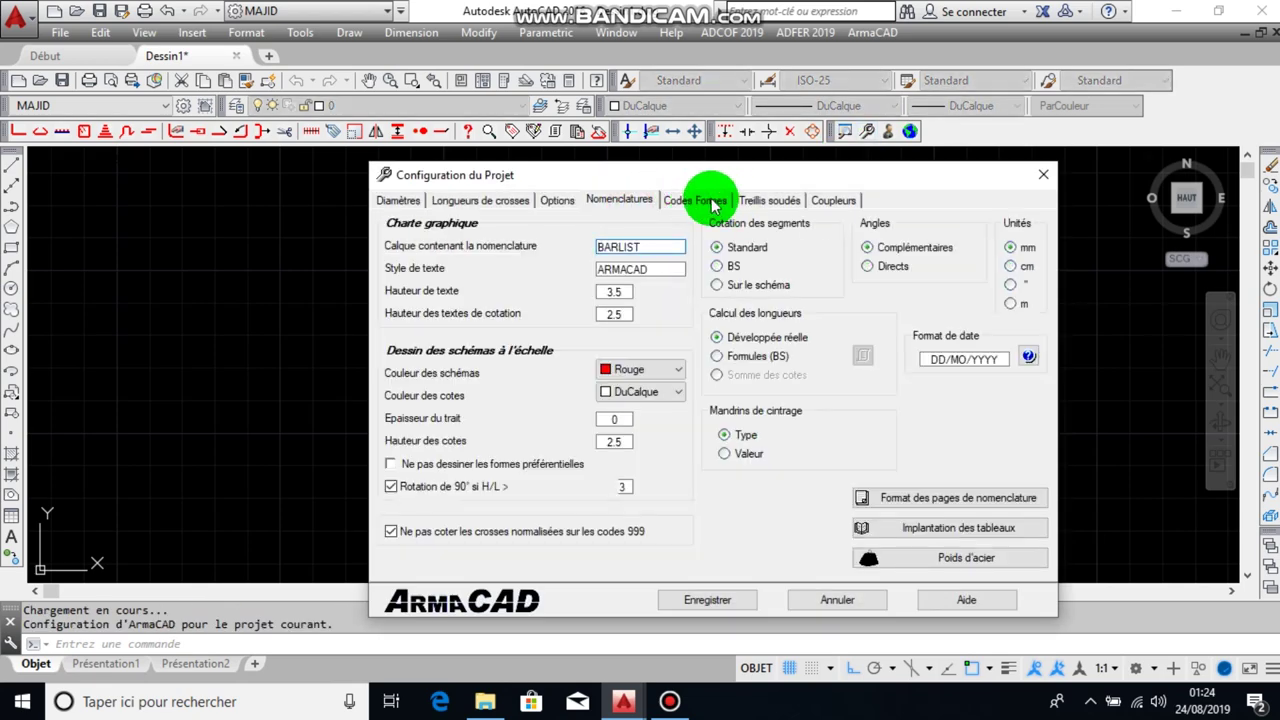
click(702, 200)
click(620, 200)
click(556, 200)
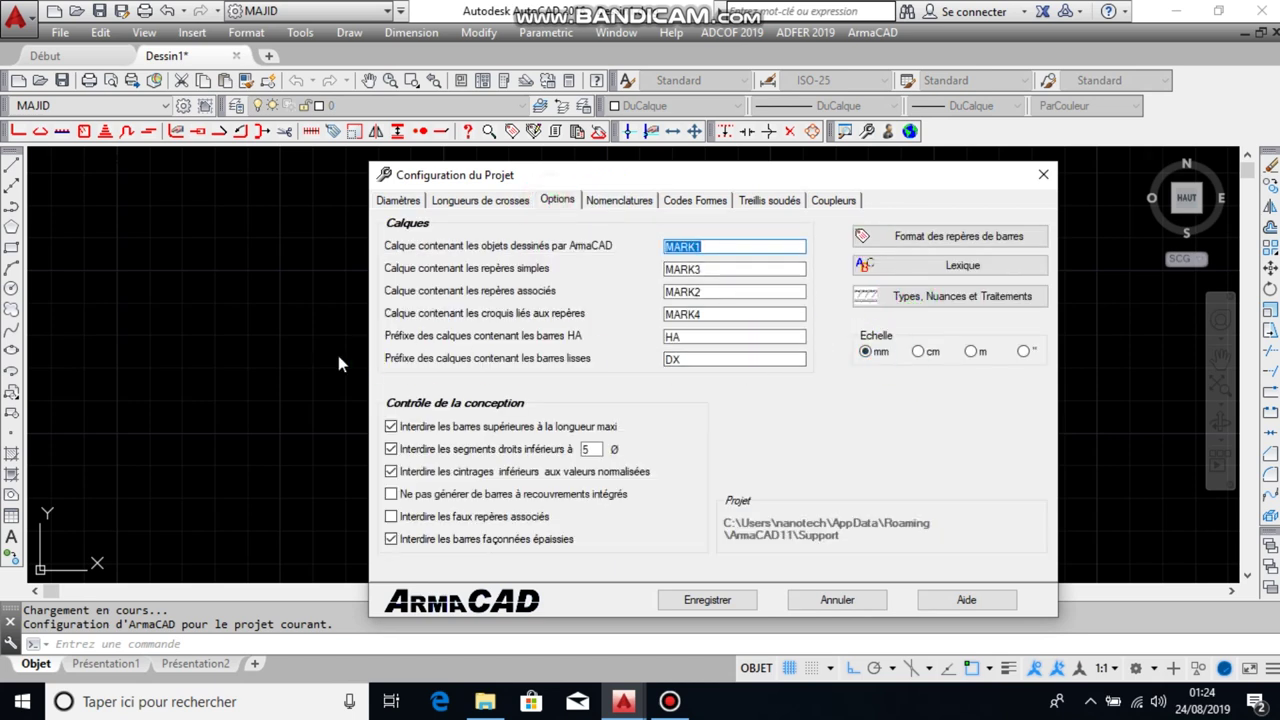
click(973, 353)
click(714, 600)
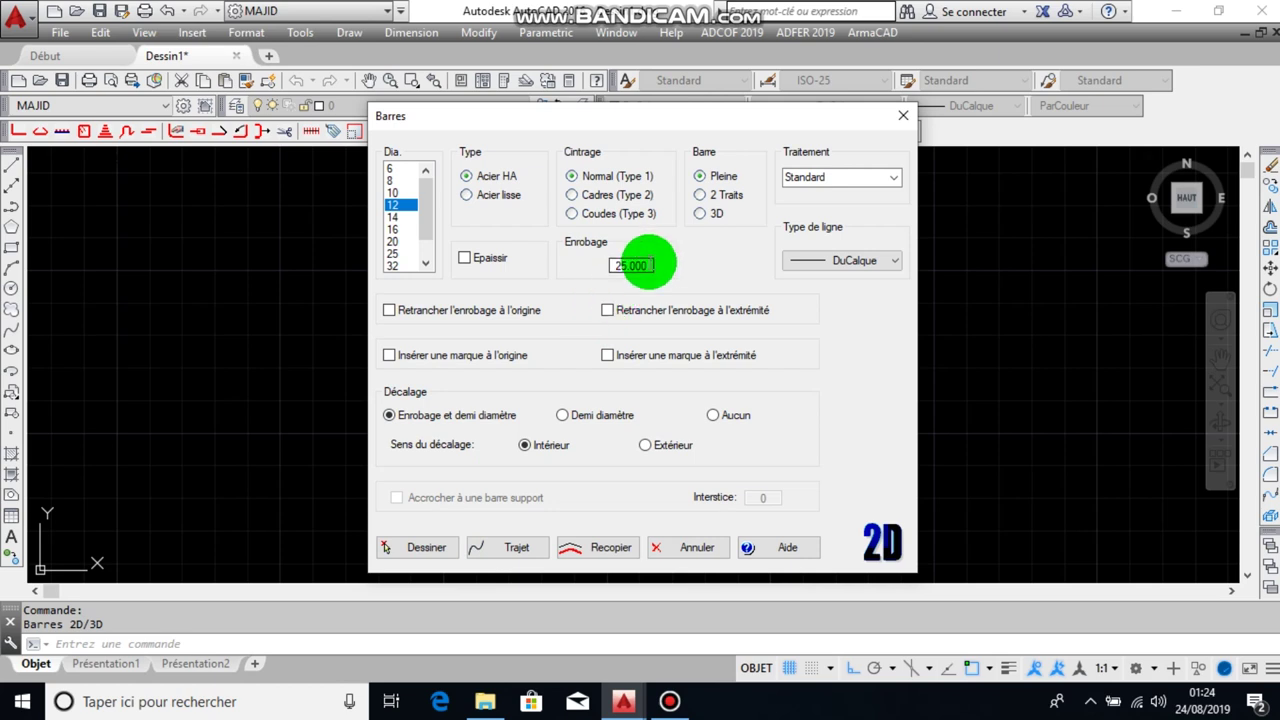
Step: Draw a straight 12 mm HA bar 13 m long, declining to include the lap lengths in the bar
double_click(631, 265)
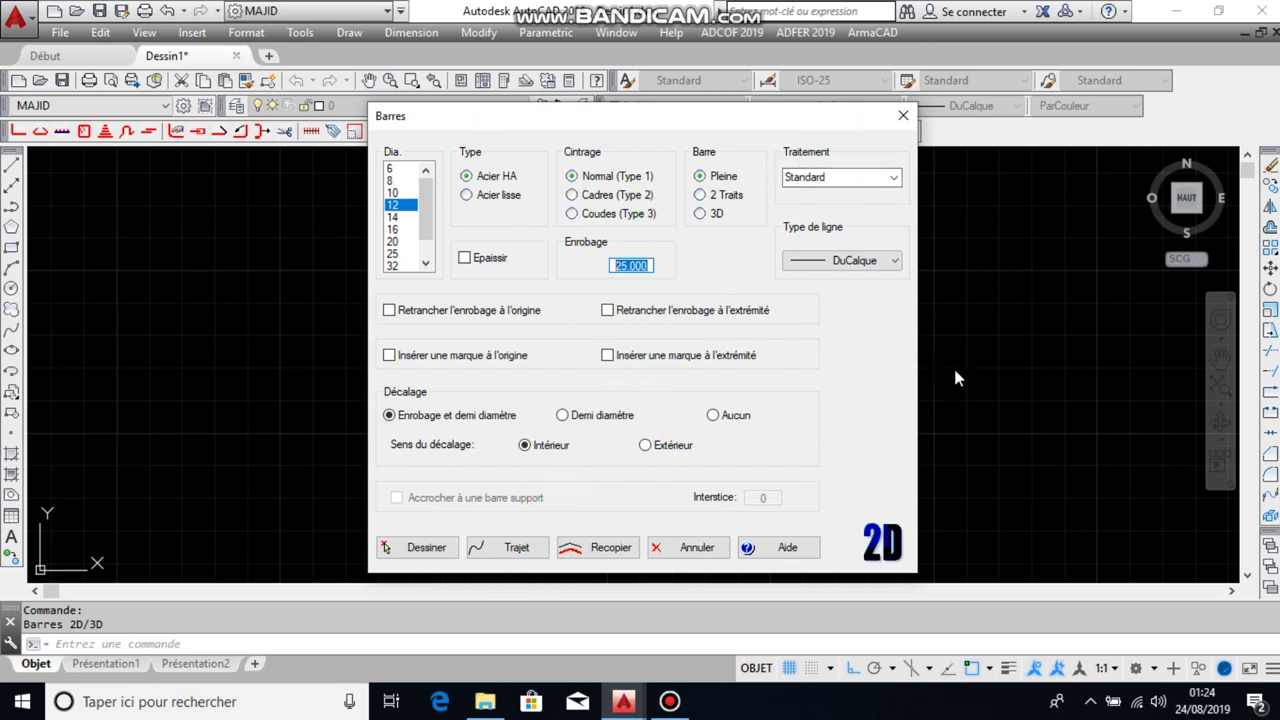
click(417, 547)
click(308, 364)
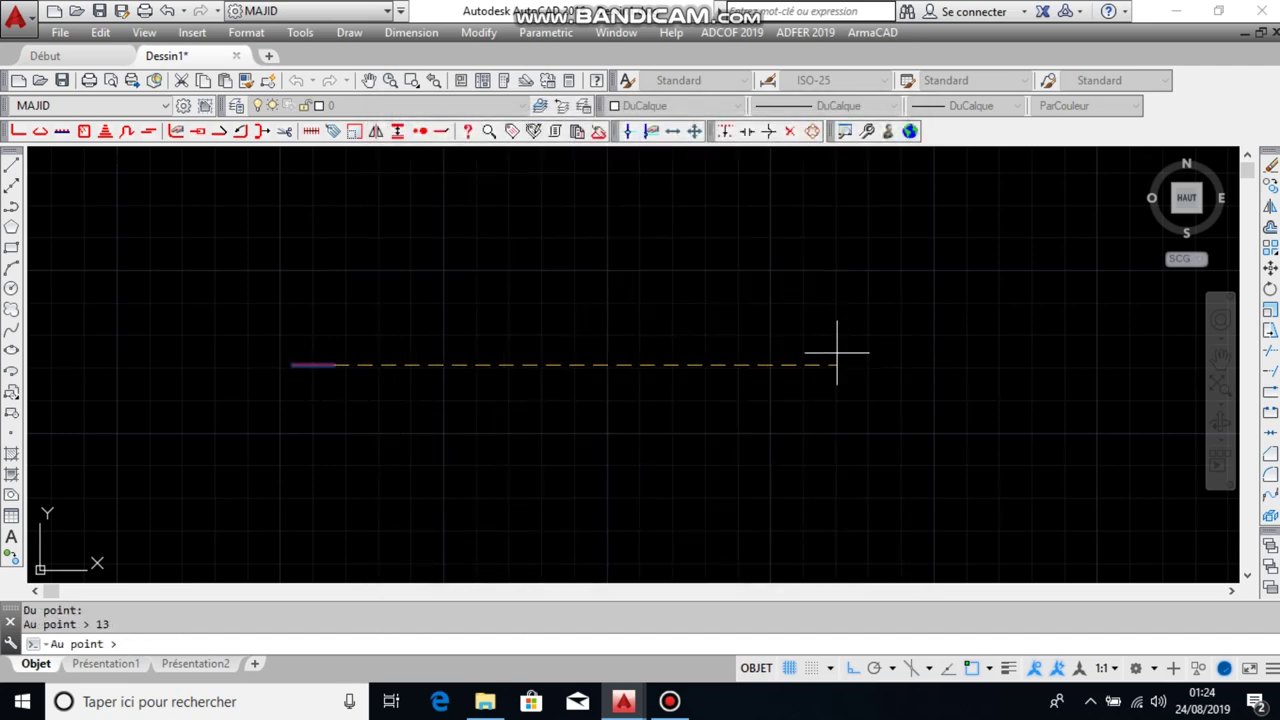
key(Return)
key(Return)
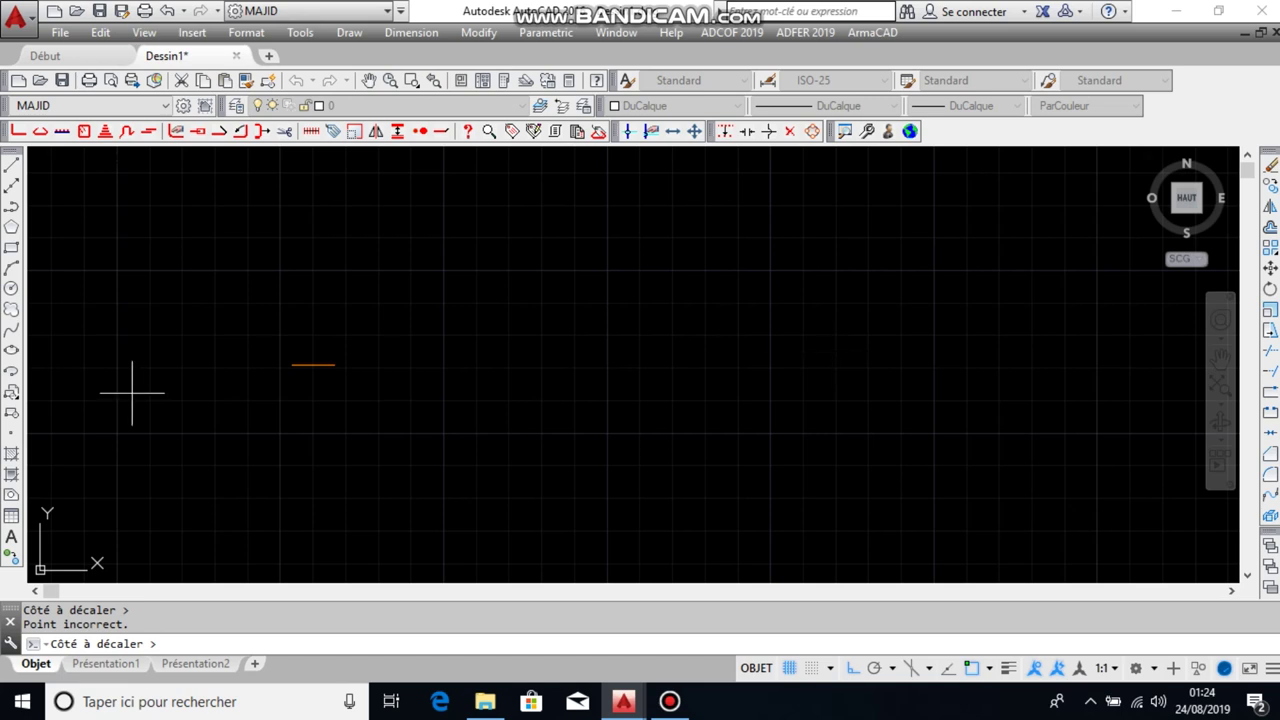
scroll(239, 367, up, 8)
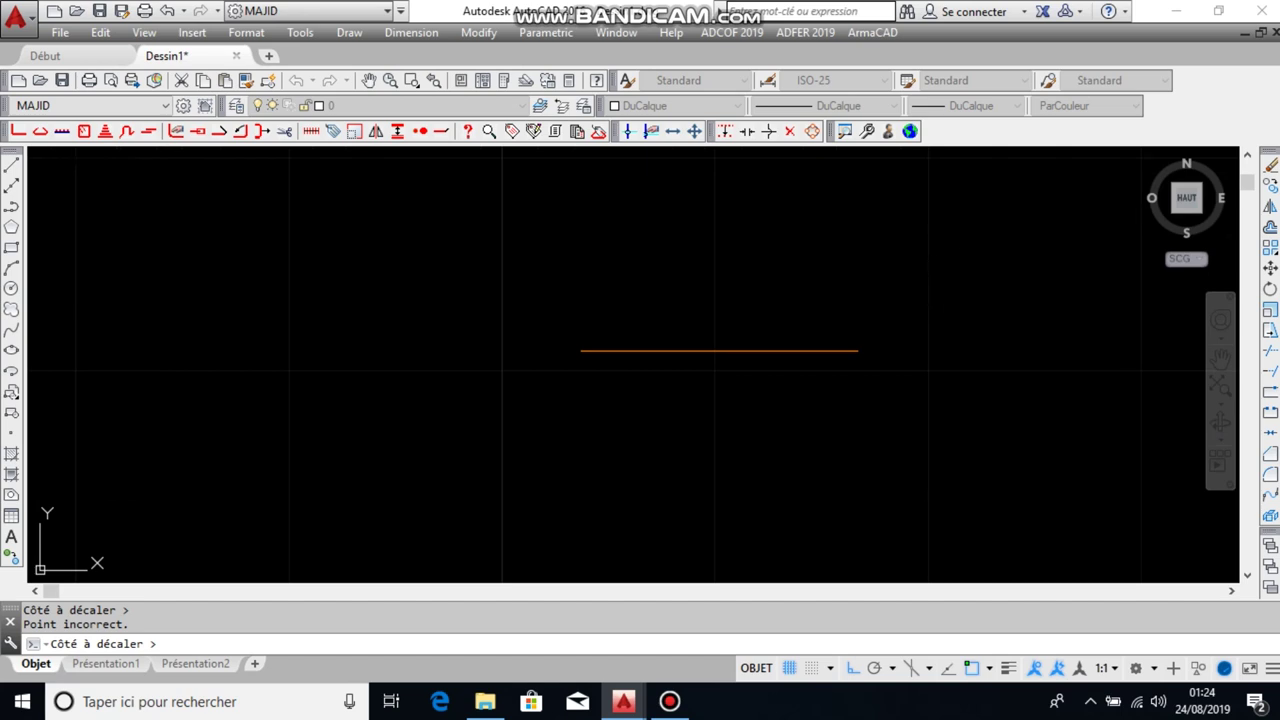
click(850, 326)
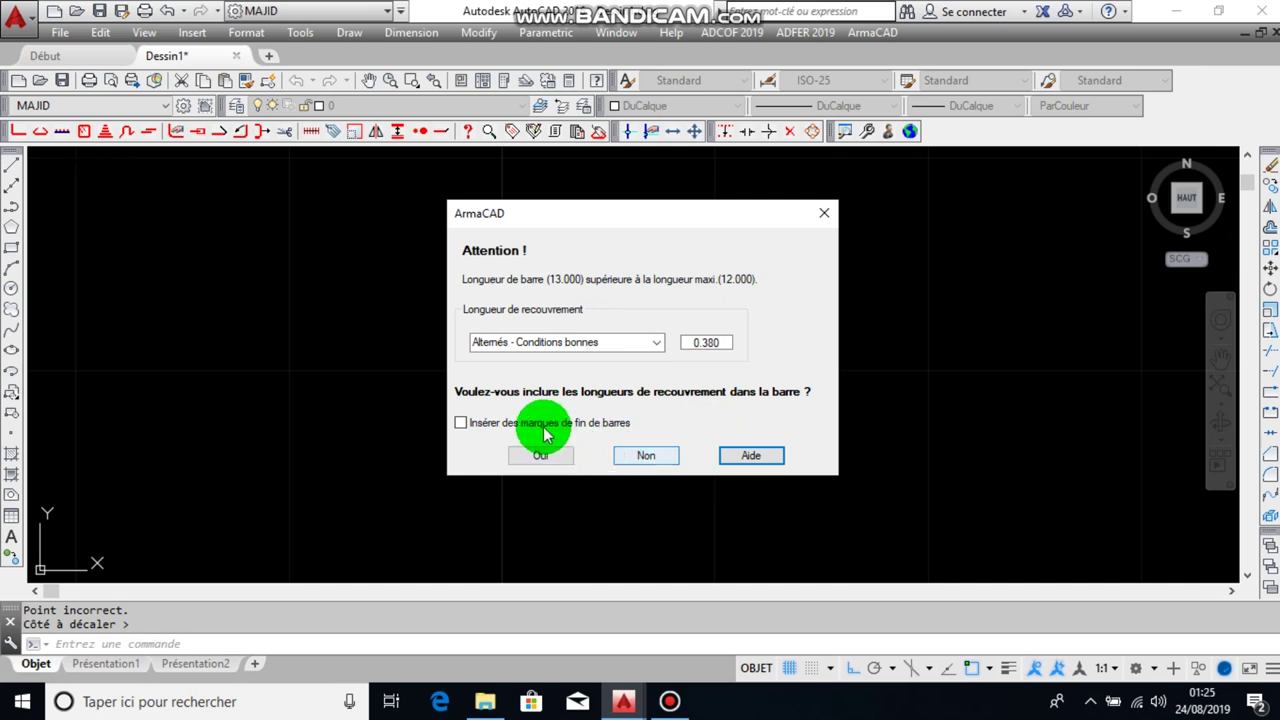
click(705, 343)
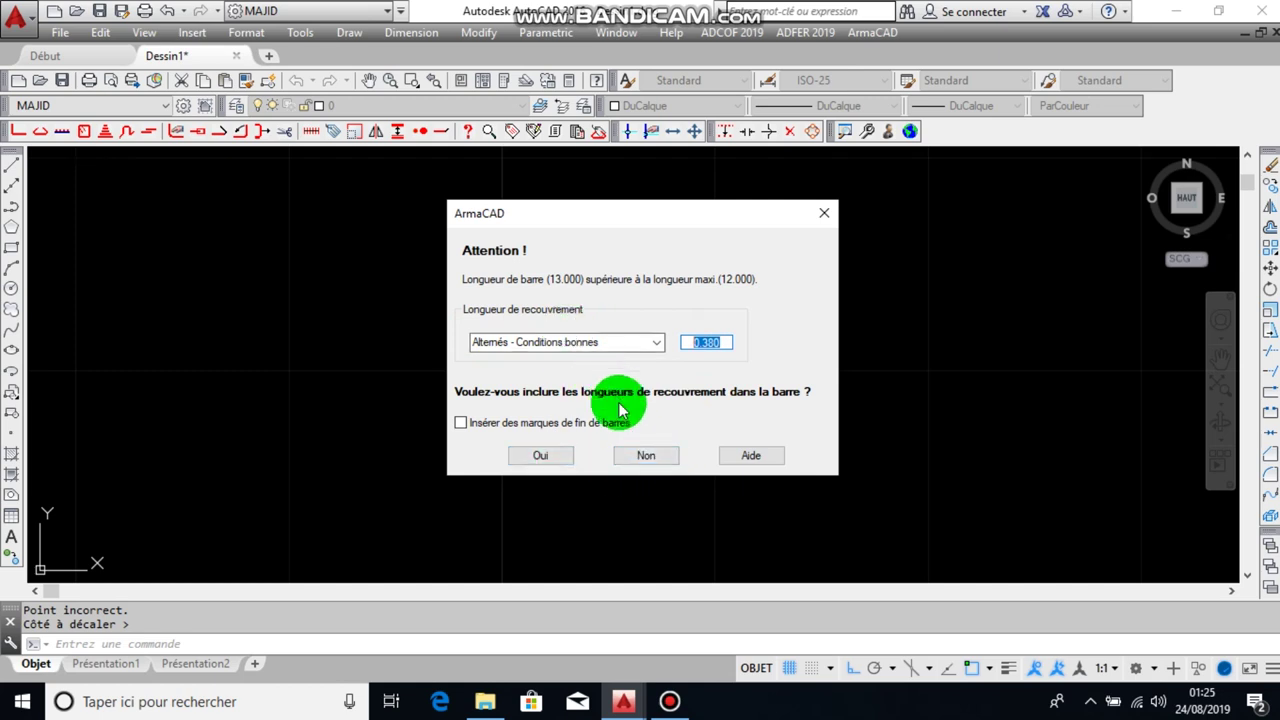
click(648, 457)
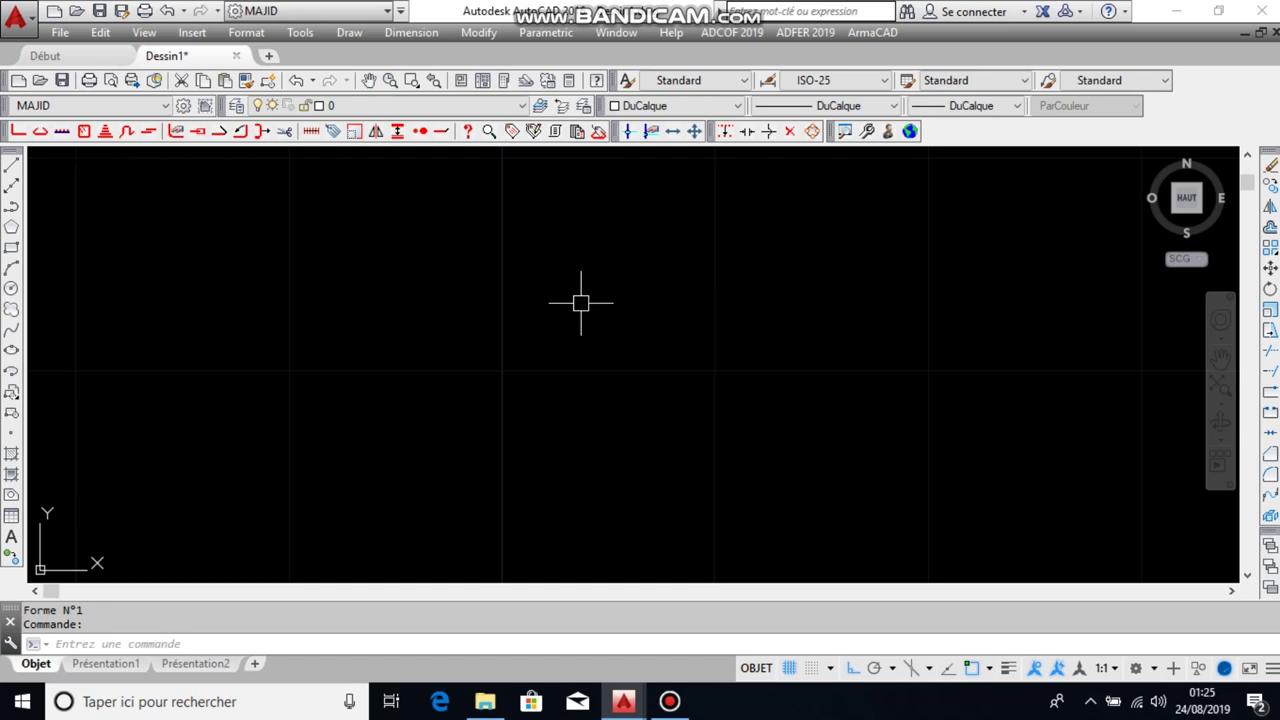
Step: Delete the 13 m straight bar from the drawing
scroll(525, 323, down, 1)
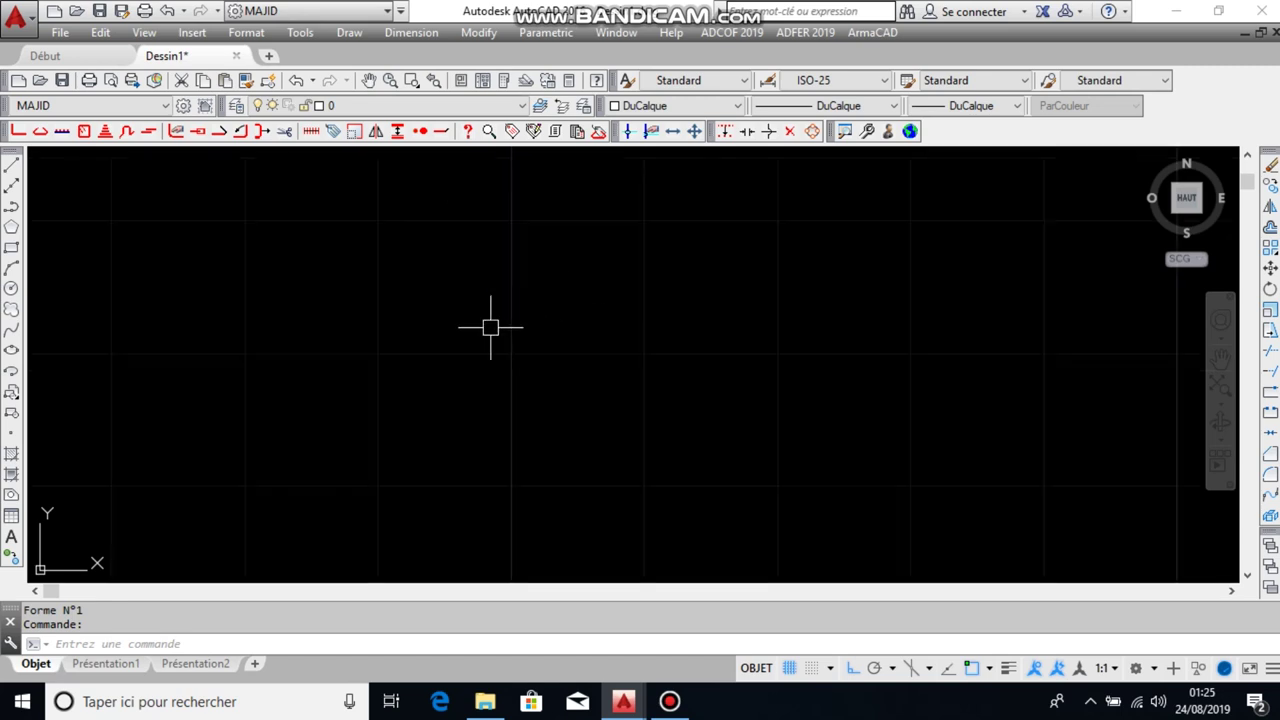
scroll(468, 328, down, 1)
scroll(514, 202, up, 3)
click(618, 180)
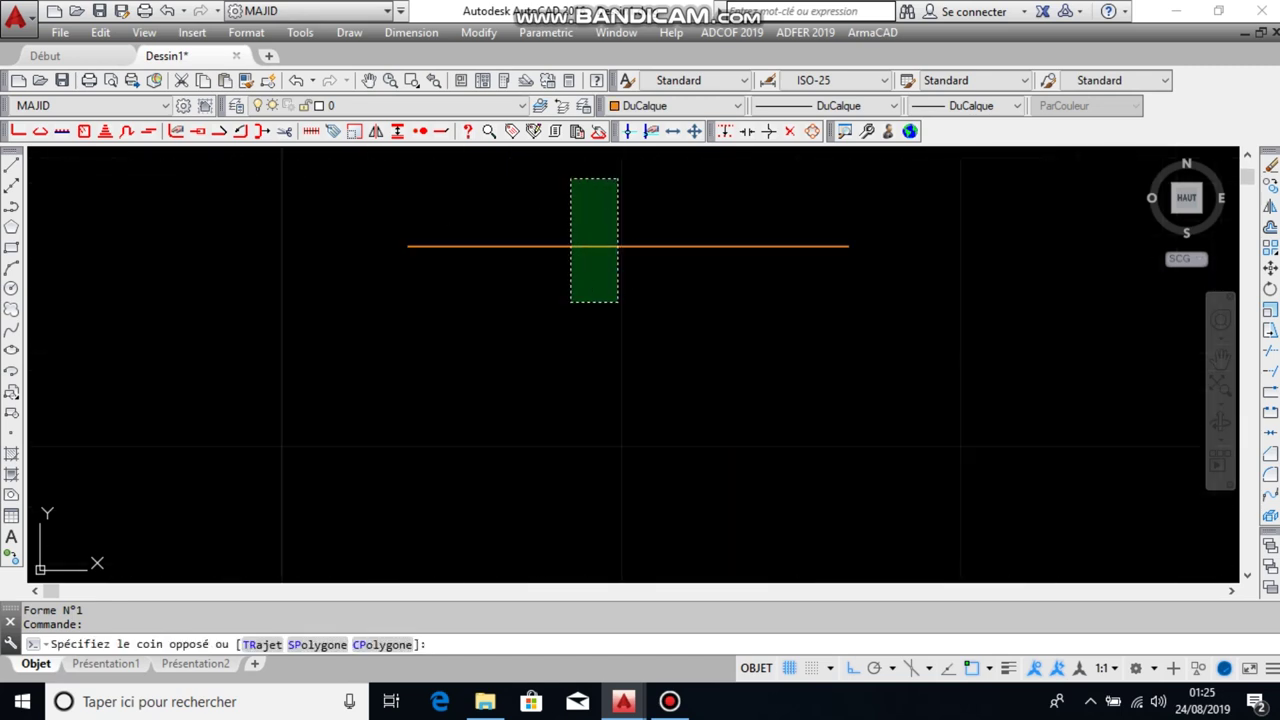
click(571, 300)
scroll(640, 306, down, 2)
click(516, 414)
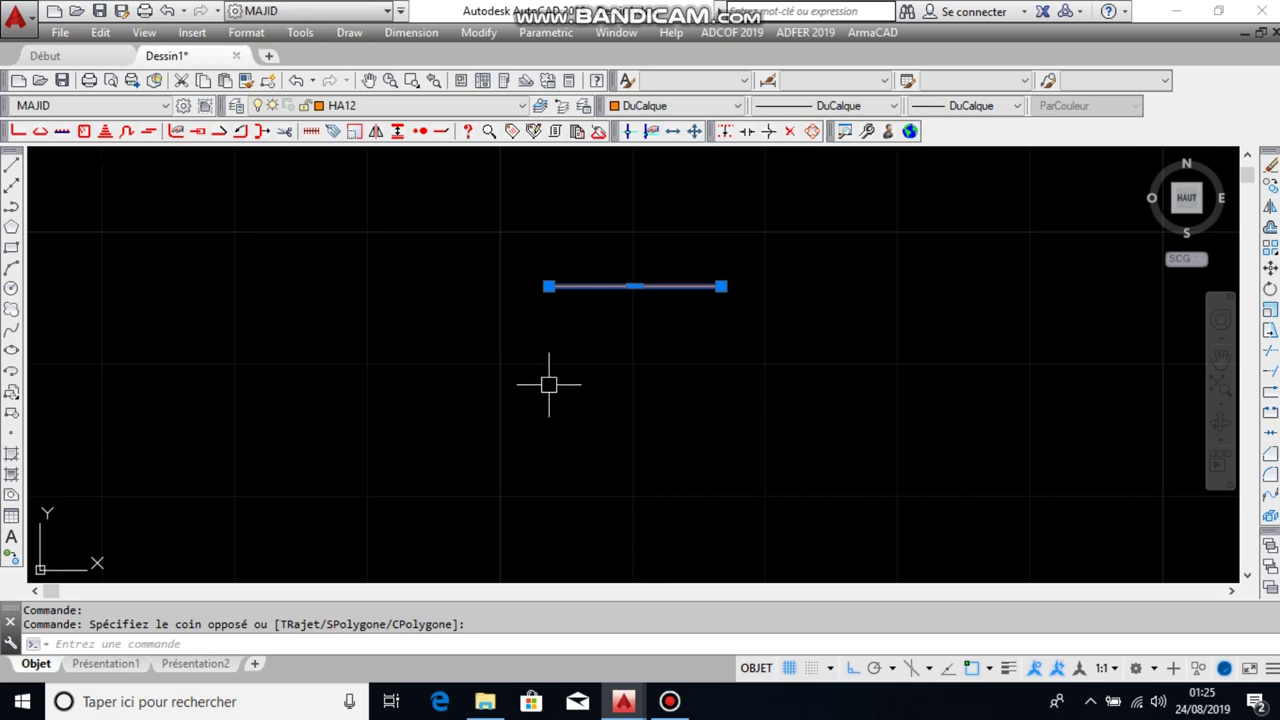
key(Delete)
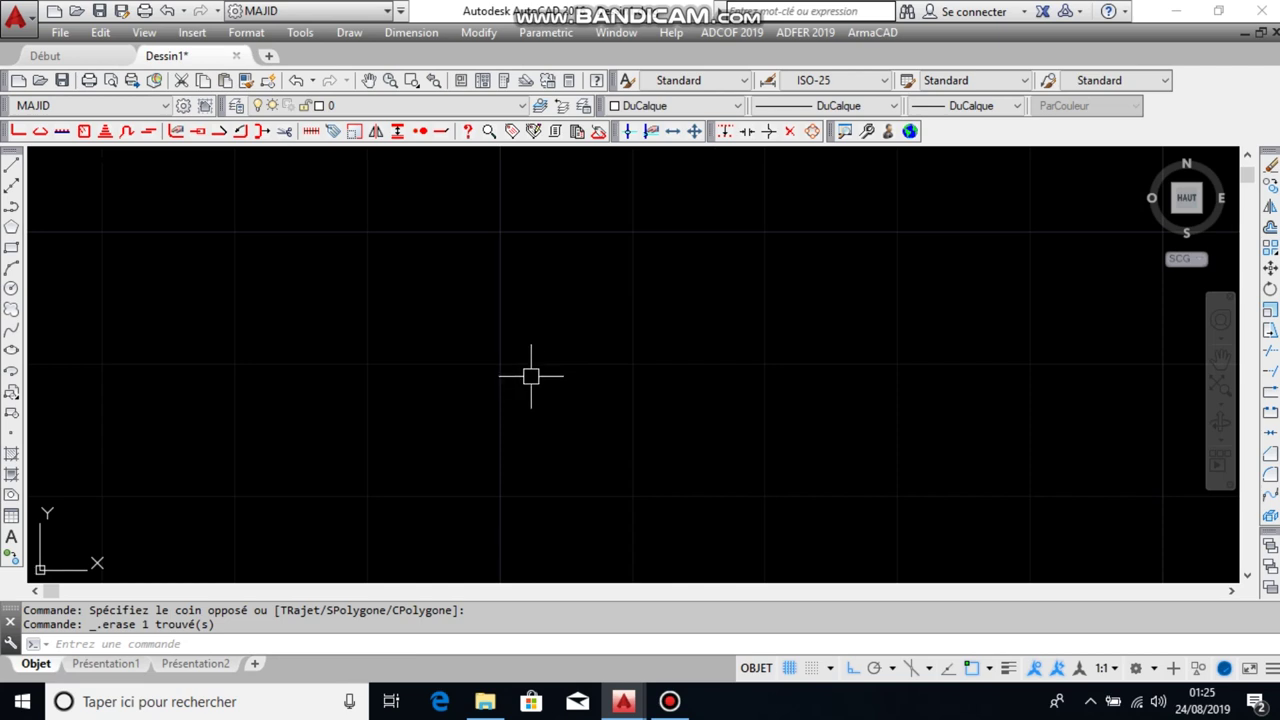
Step: Examine the design control rules for maximum bar length, minimum straight segments and bending in the project configuration
click(866, 130)
click(800, 258)
click(598, 212)
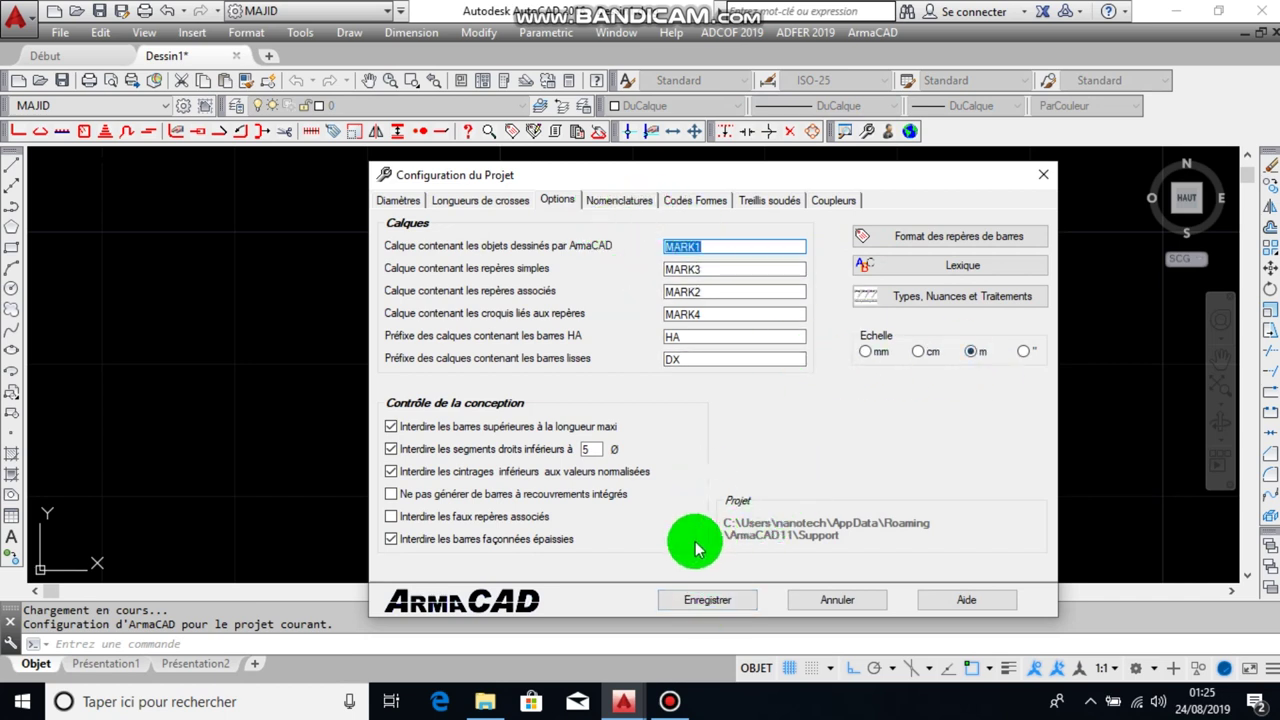
click(391, 426)
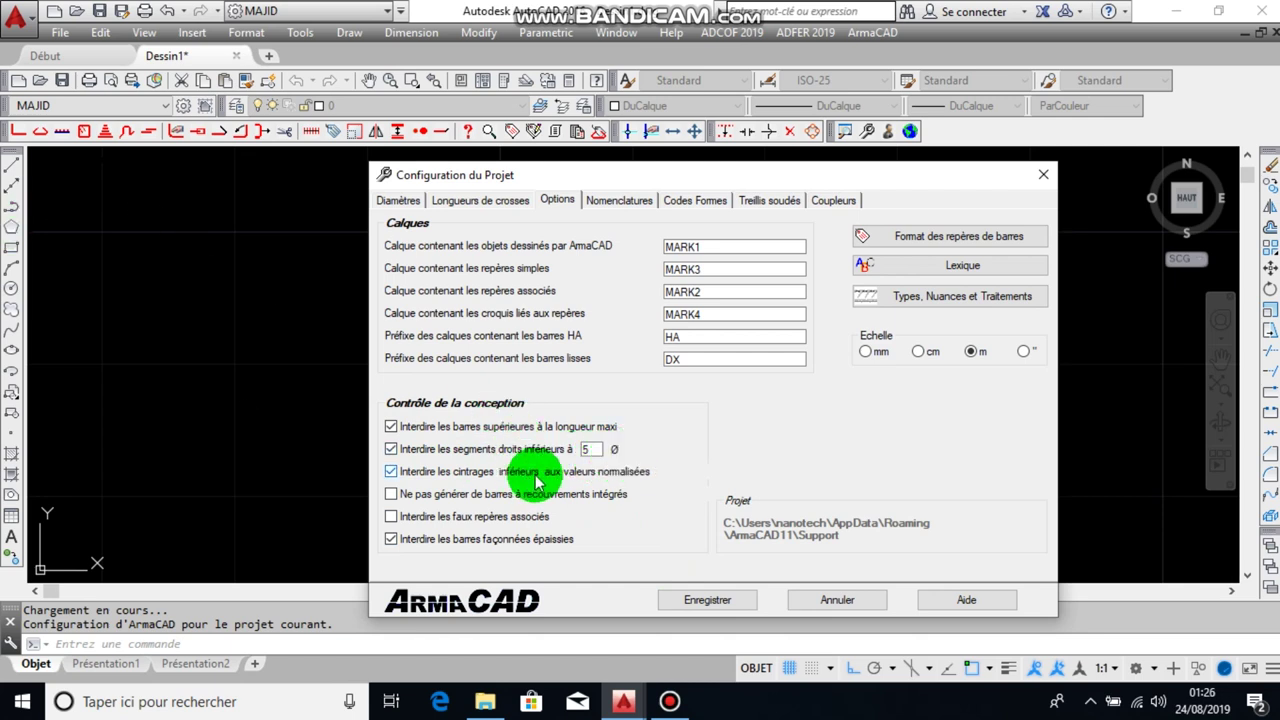
click(612, 449)
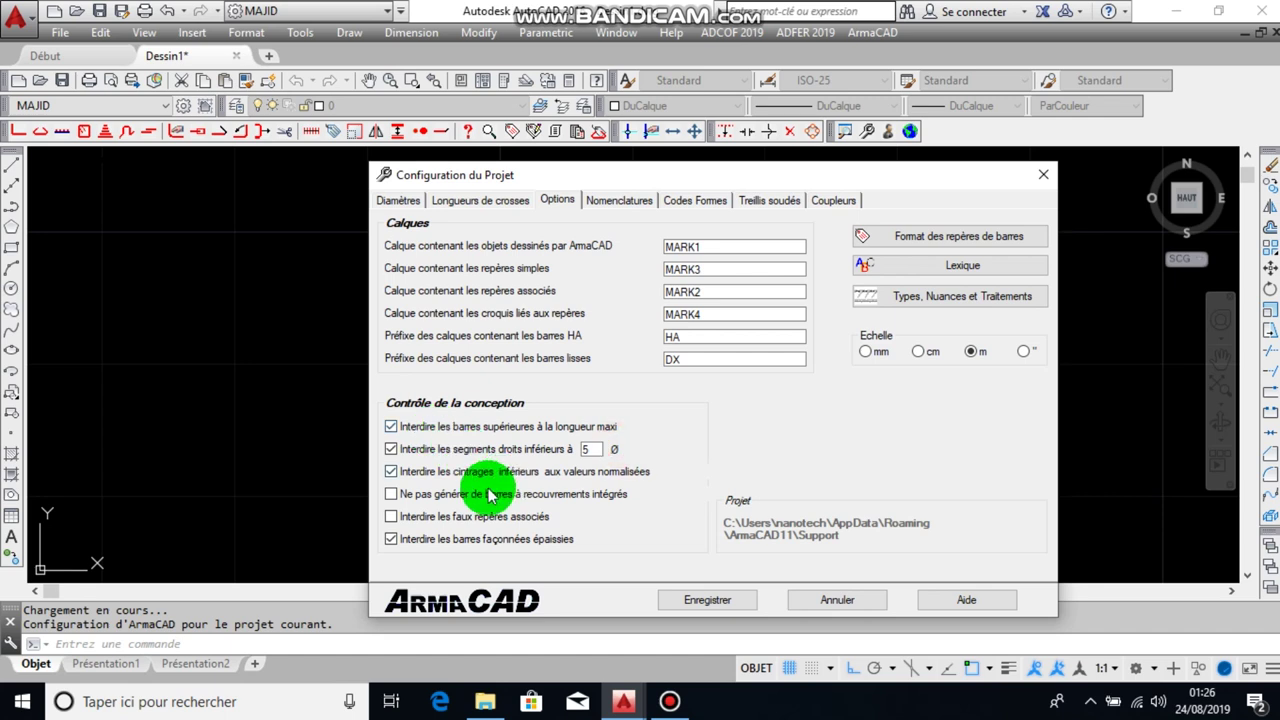